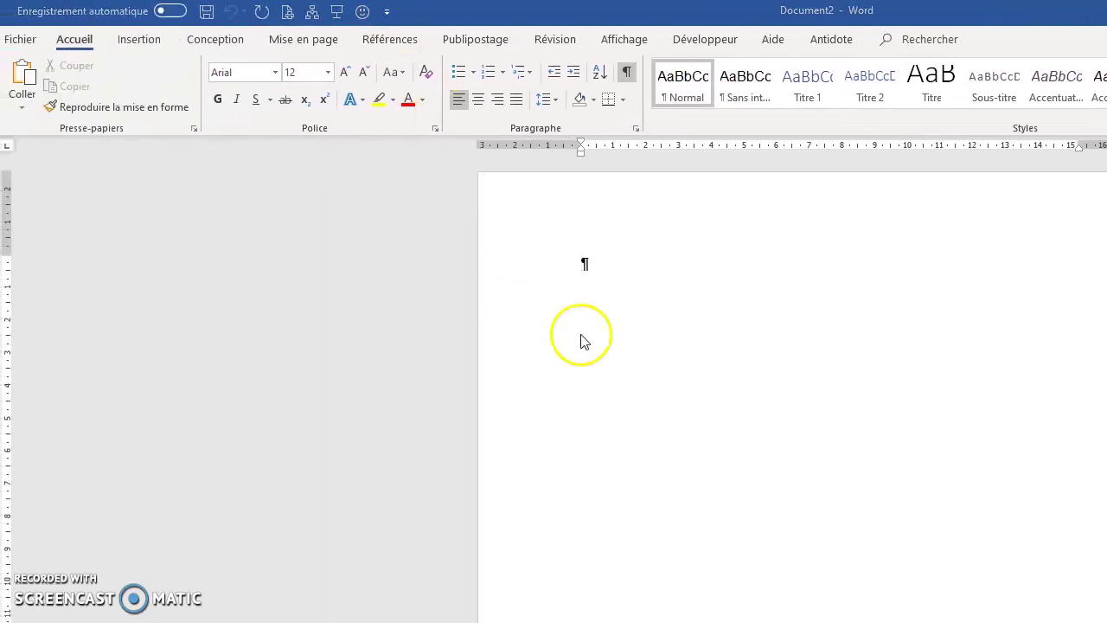
- Generate placeholder text in the blank document with the formula =rand(10,4)
left_click(585, 263)
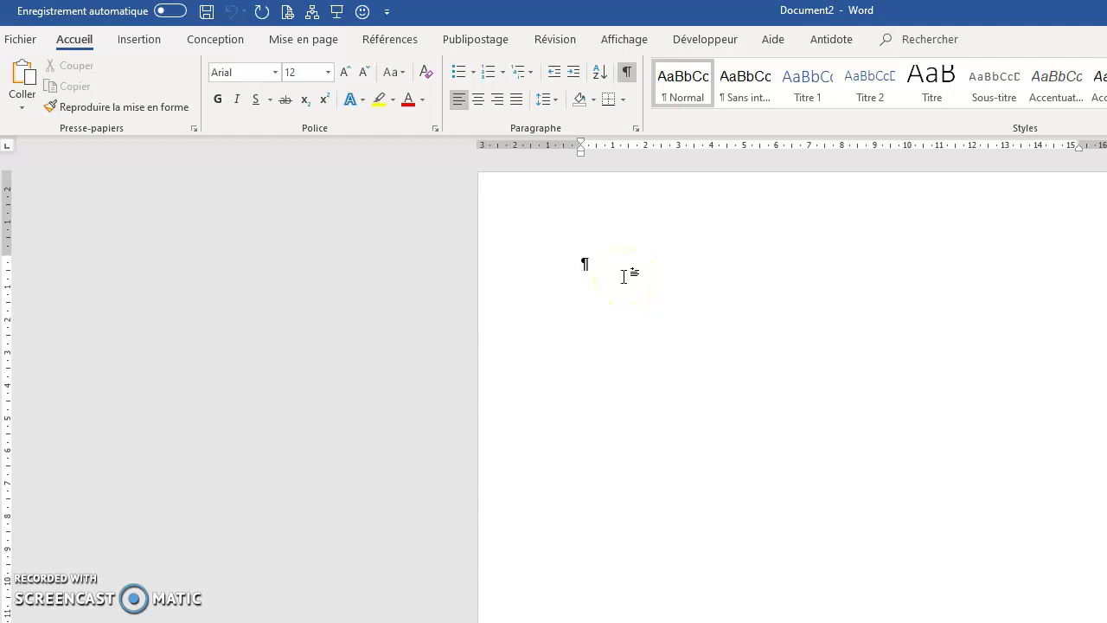
type("=rand")
type("(1")
key("BackSpace")
type("0,4)")
left_click(684, 326)
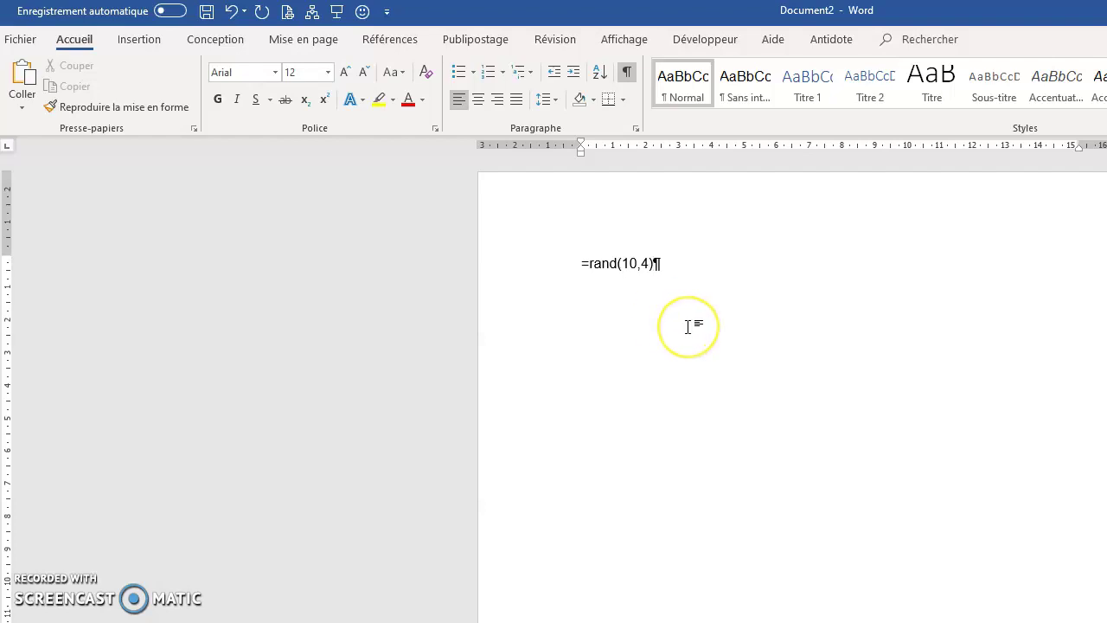
left_click(698, 328)
key("Return")
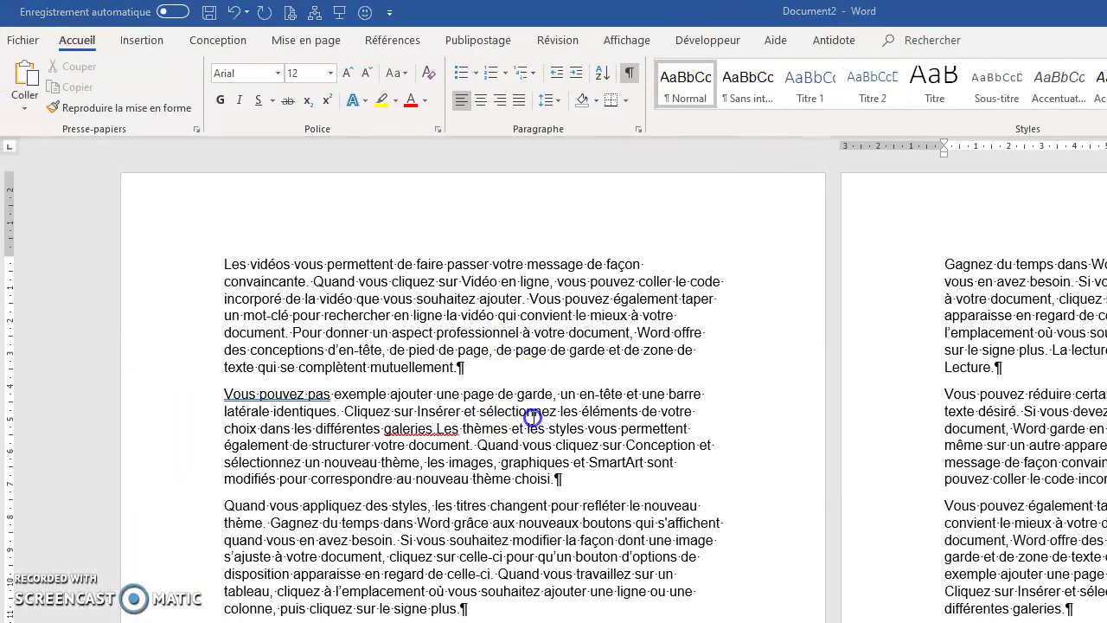
- In the second paragraph, insert "ne" before "pouvez pas" and add a space between "galeries." and "Les"
left_click(601, 411)
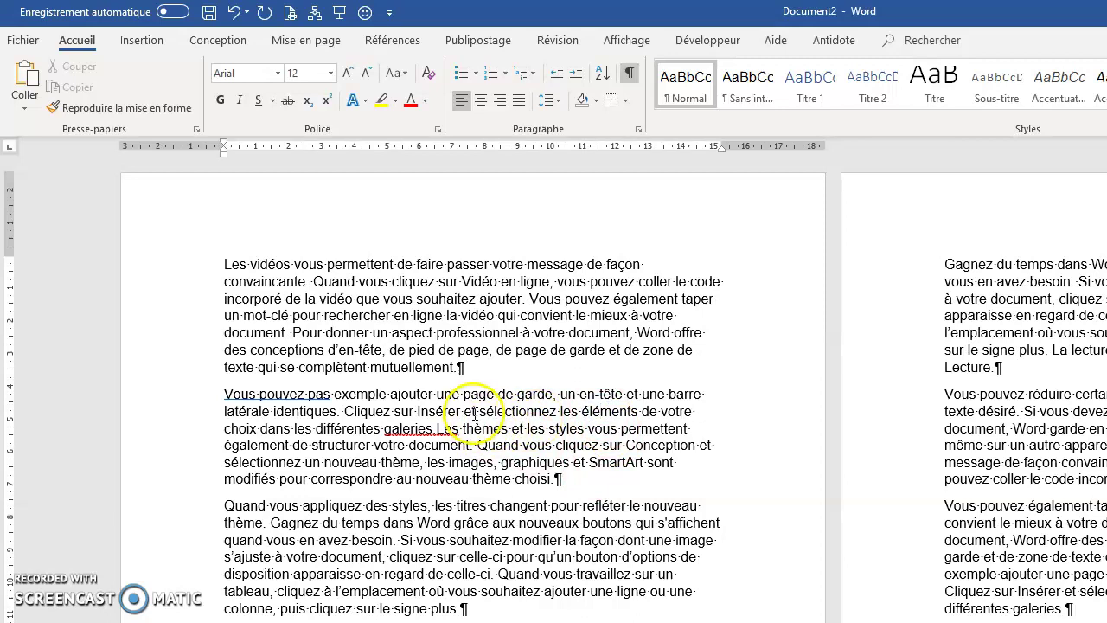
left_click(259, 395)
type("nez un")
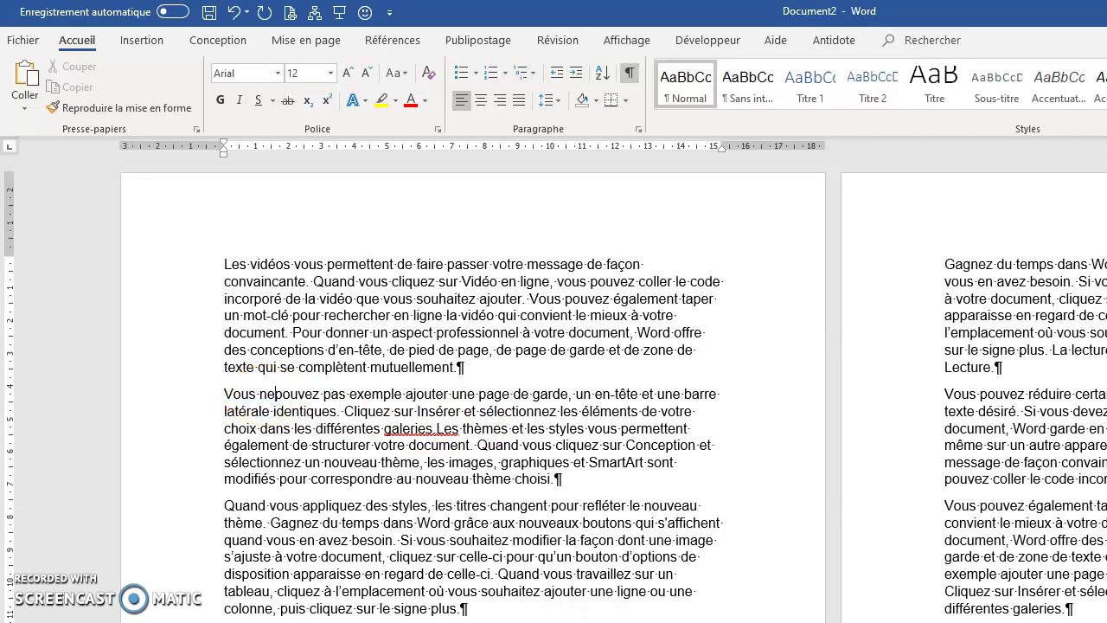
left_click(437, 429)
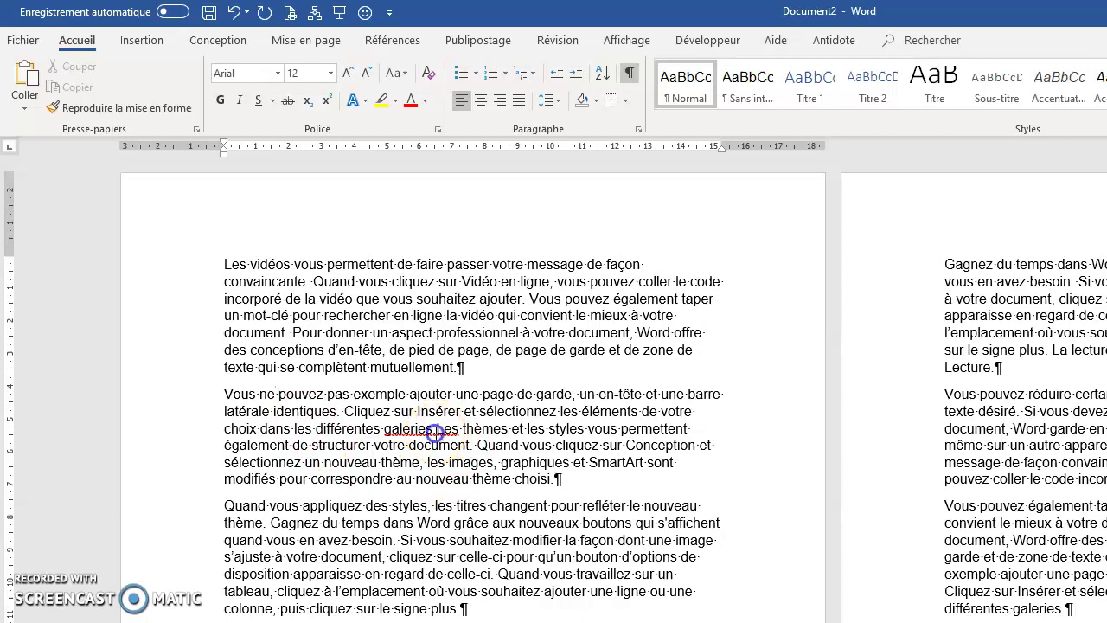
type(".")
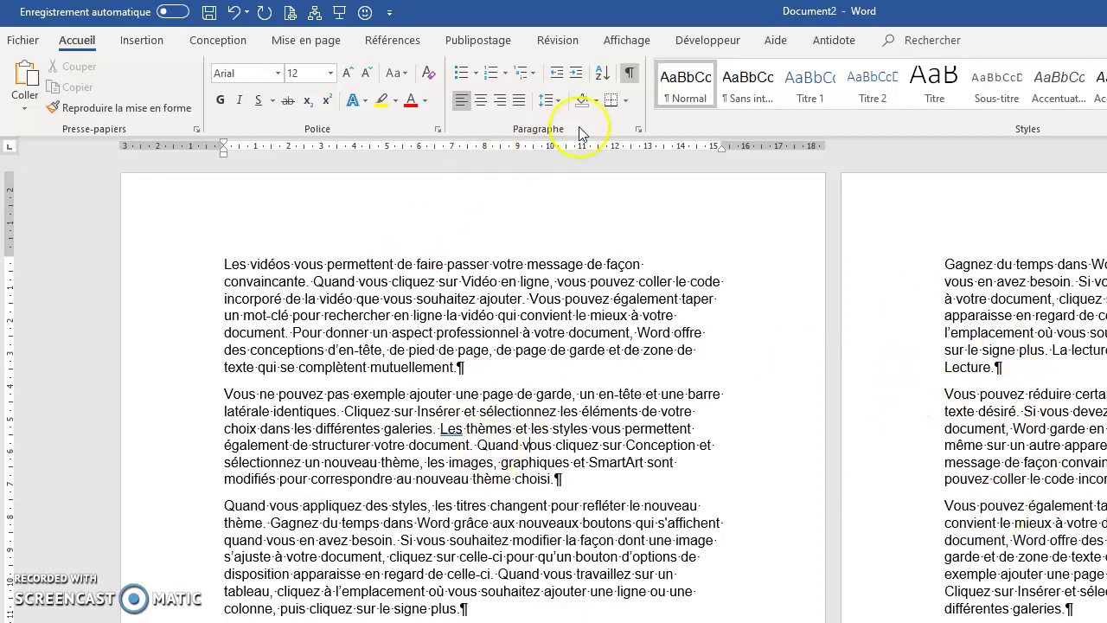
- Check the available options for the flagged word "Les" in the second paragraph
left_click(628, 78)
left_click(455, 427)
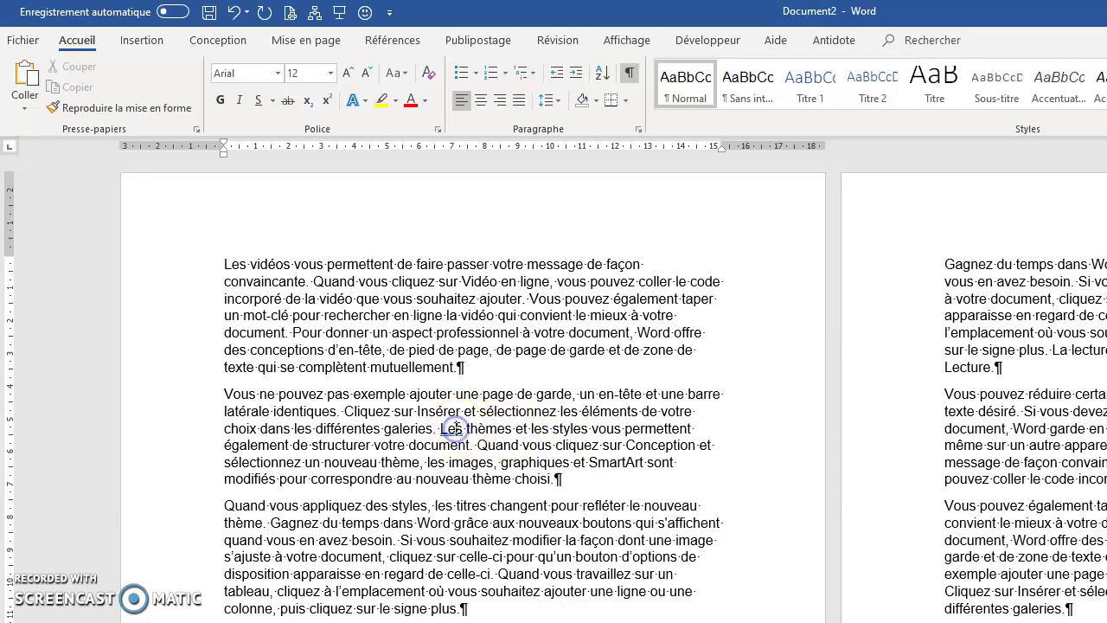
left_click(451, 428)
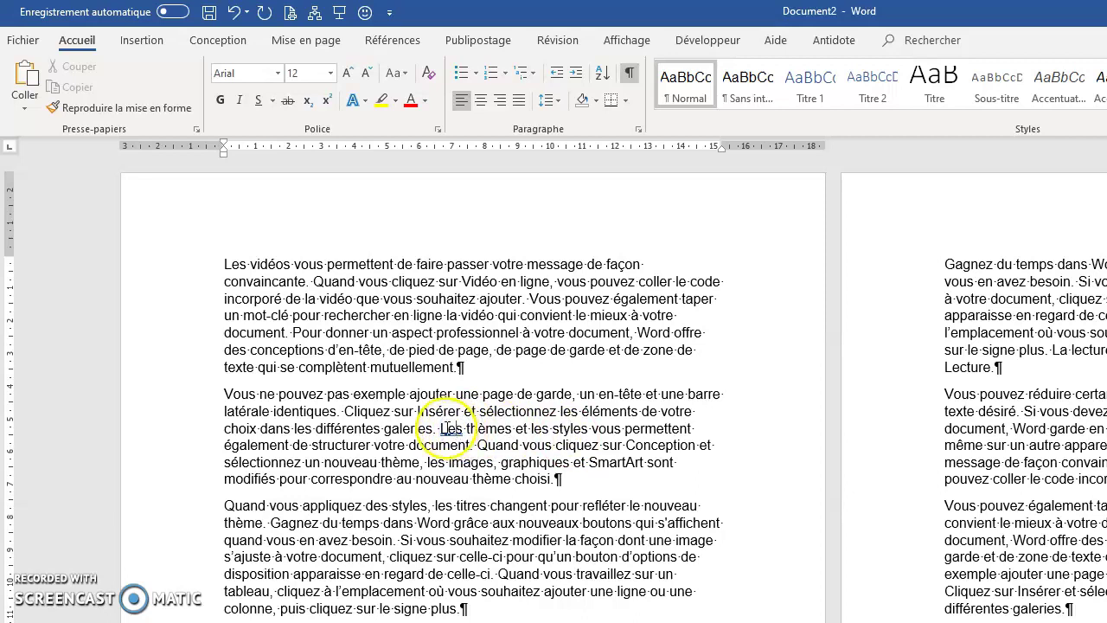
right_click(449, 429)
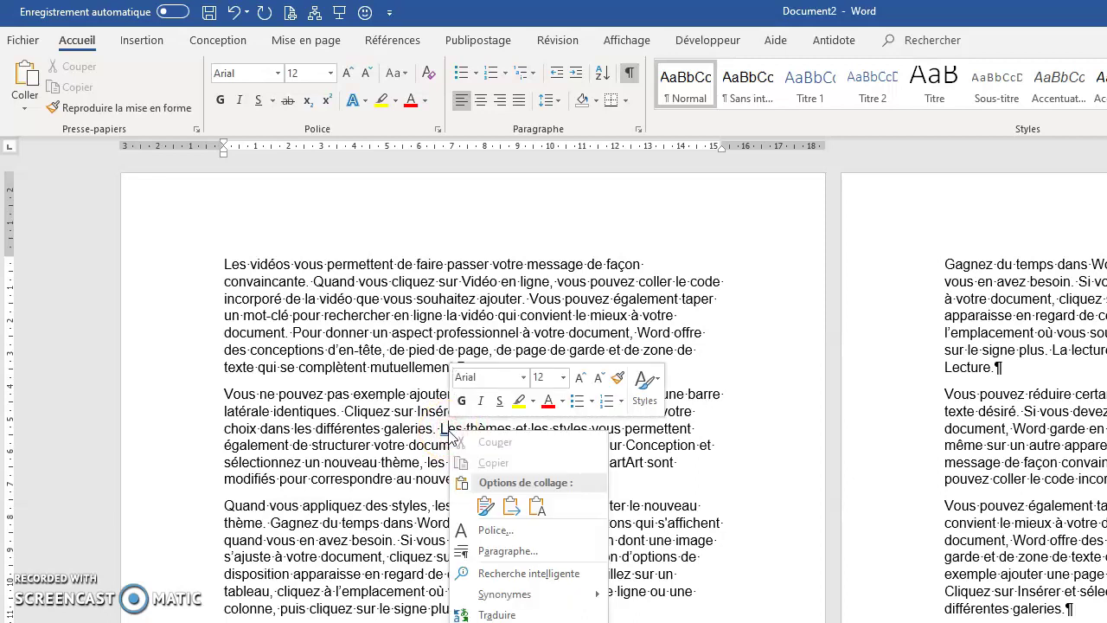
left_click(500, 448)
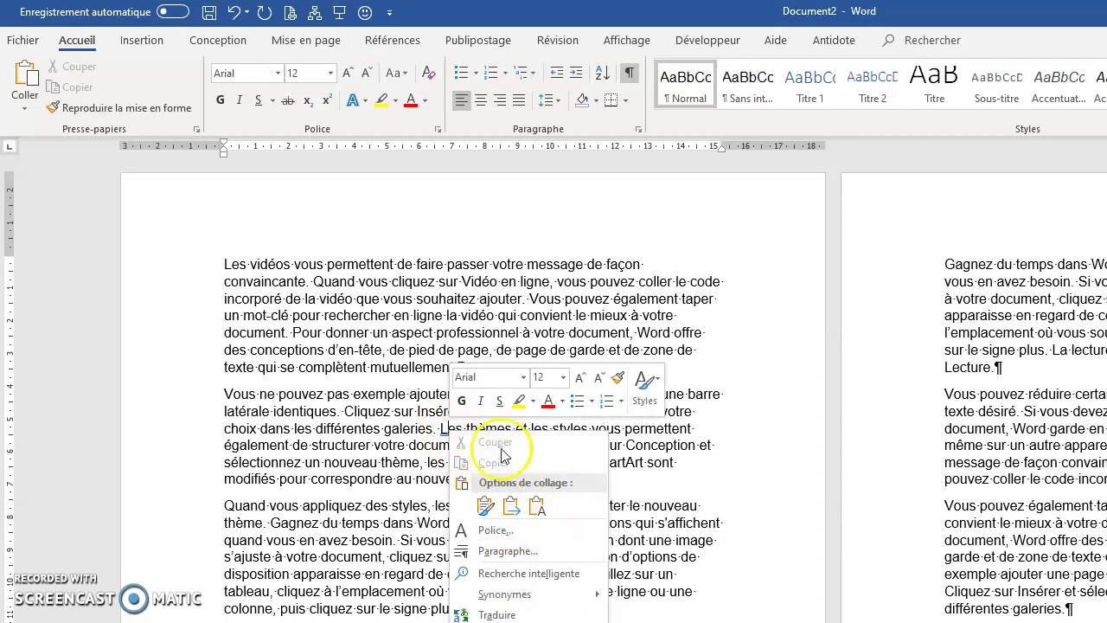
left_click(424, 451)
- Insert "ne" before "pouvez pas" near the end of page one, and separate "galeries." and "Les" with a space in the following paragraph
scroll(502, 448, "down", 5)
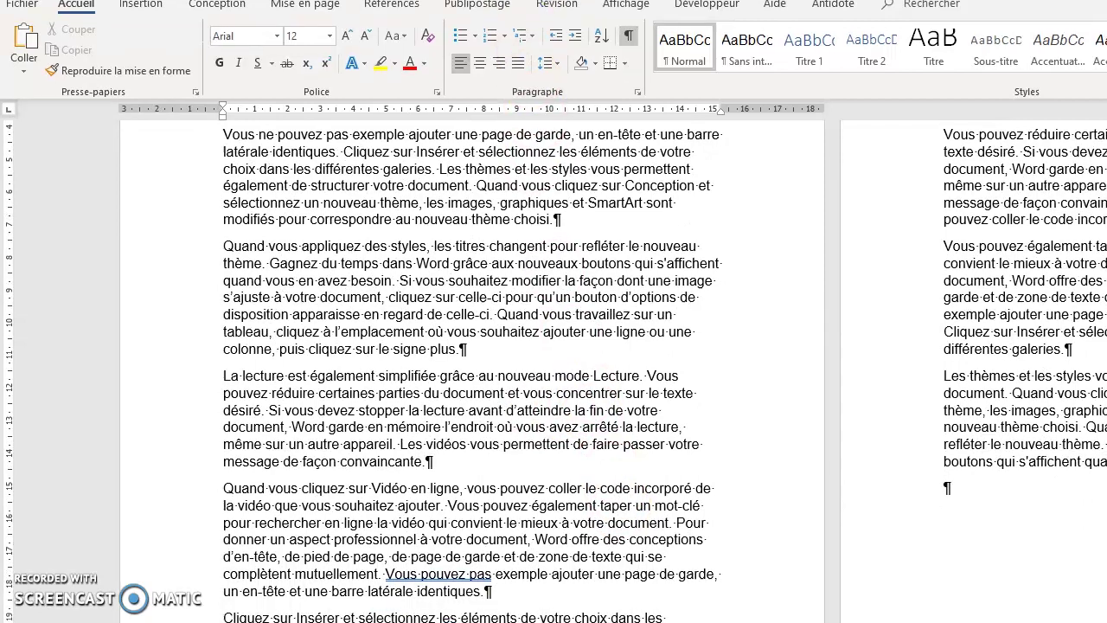
left_click(422, 575)
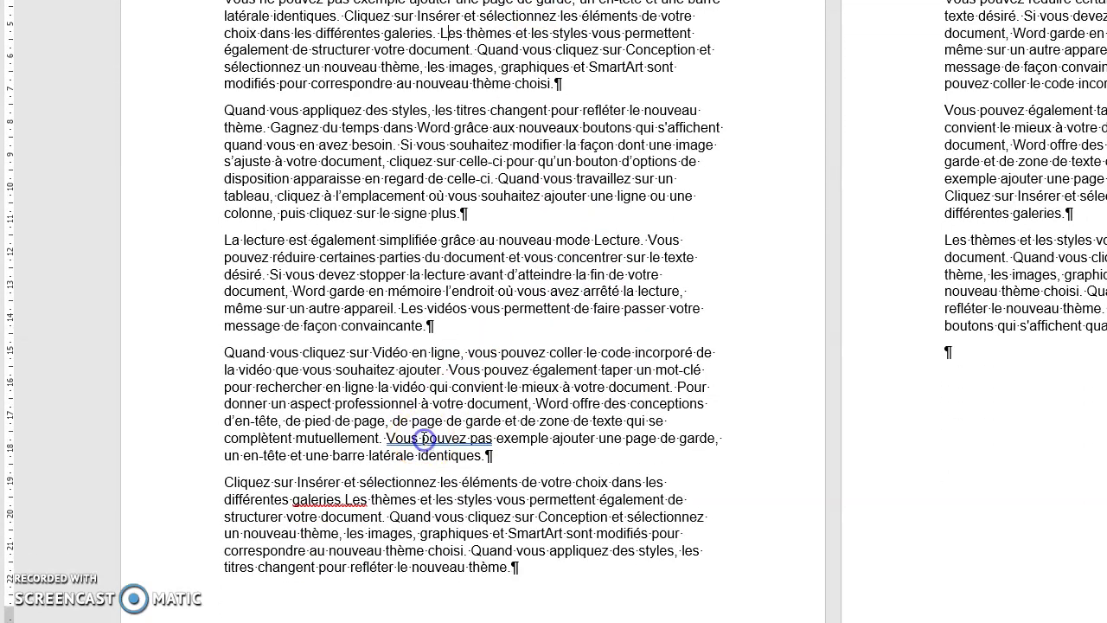
type("ne")
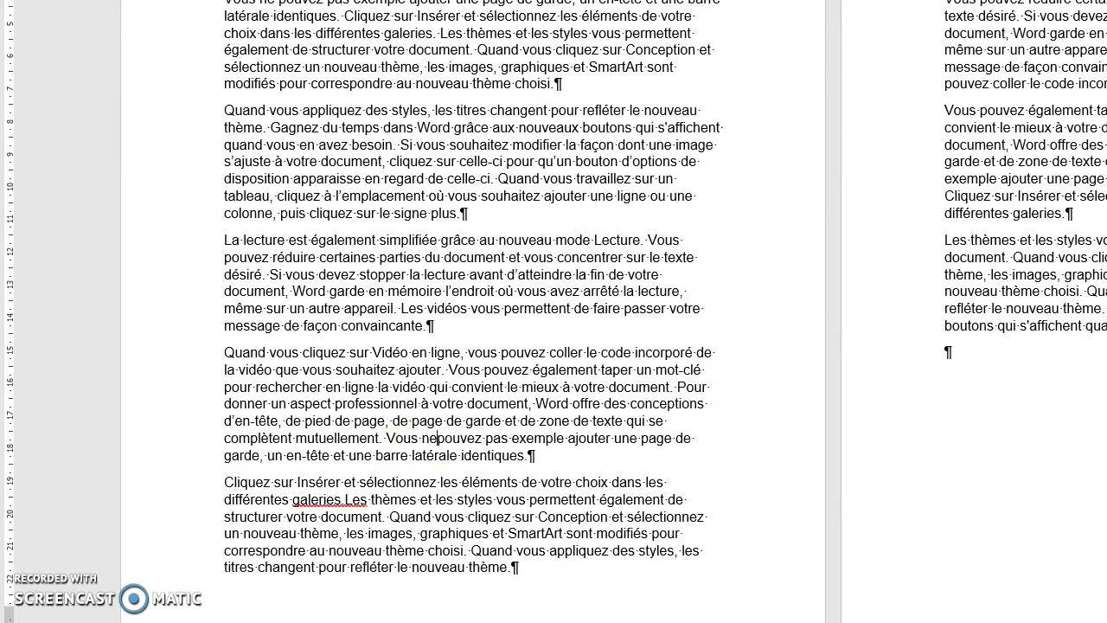
left_click(344, 499)
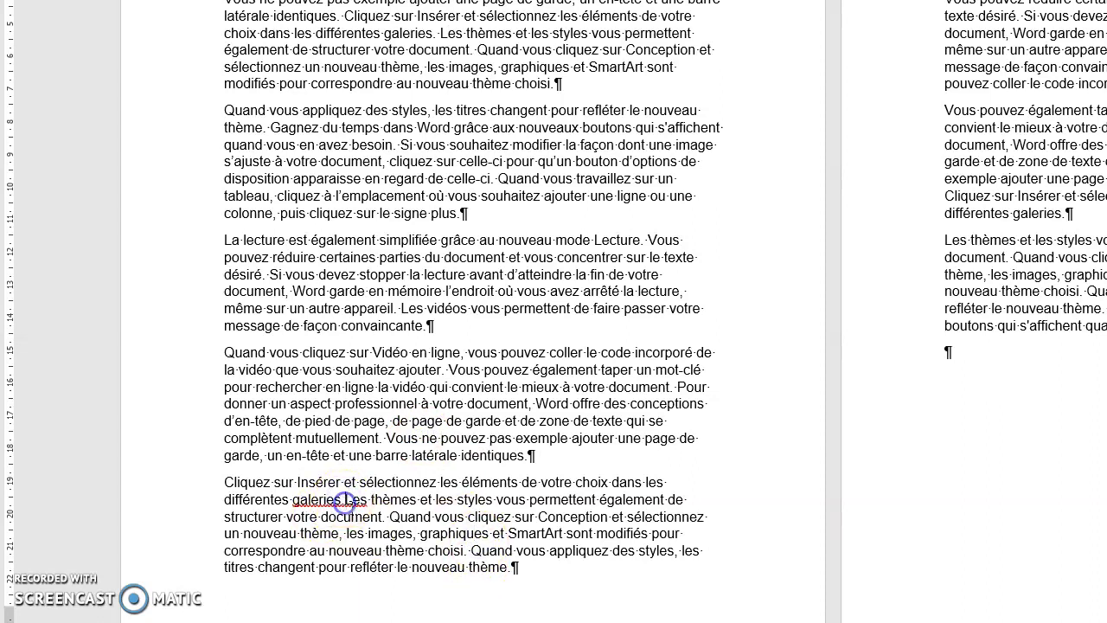
double_click(356, 500)
right_click(358, 502)
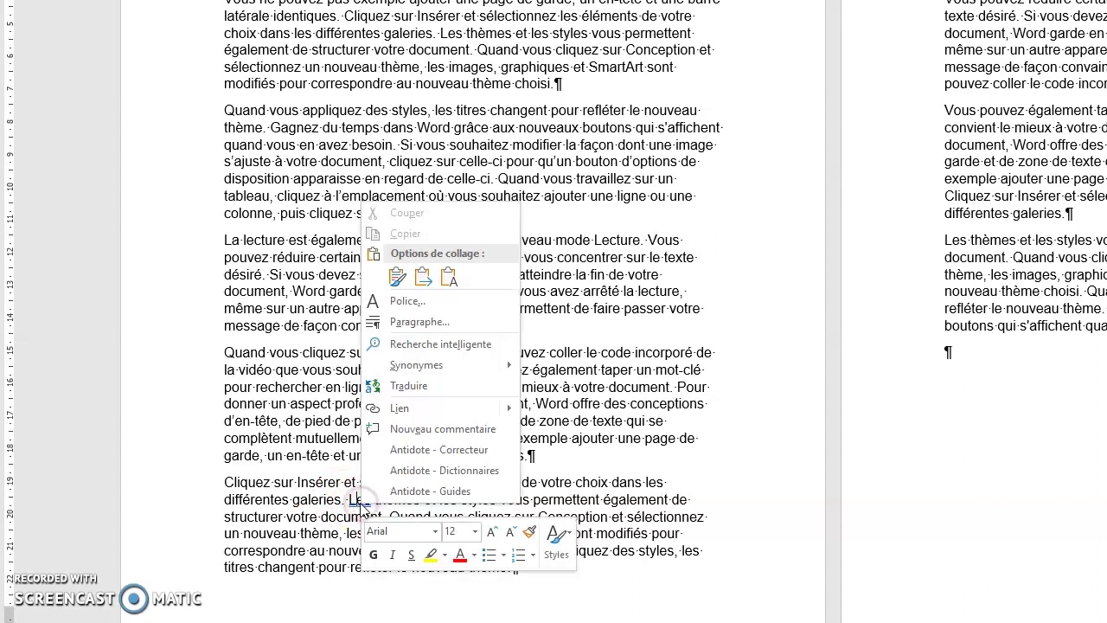
left_click(313, 439)
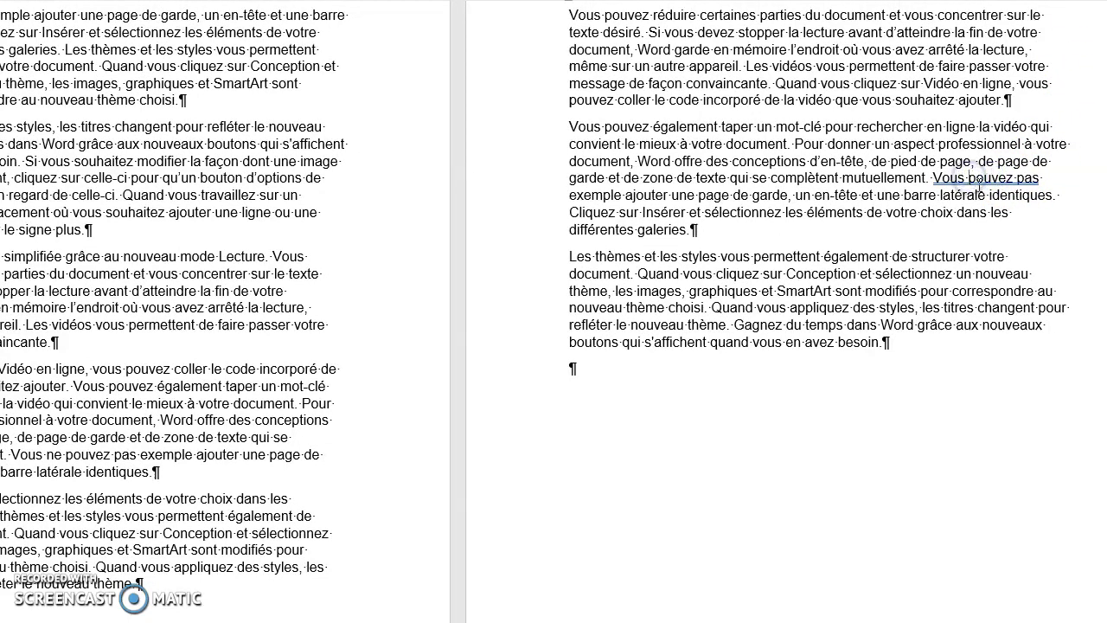
- Insert "ne" before "pouvez pas" in the paragraph on page two
left_click(965, 181)
type("ne")
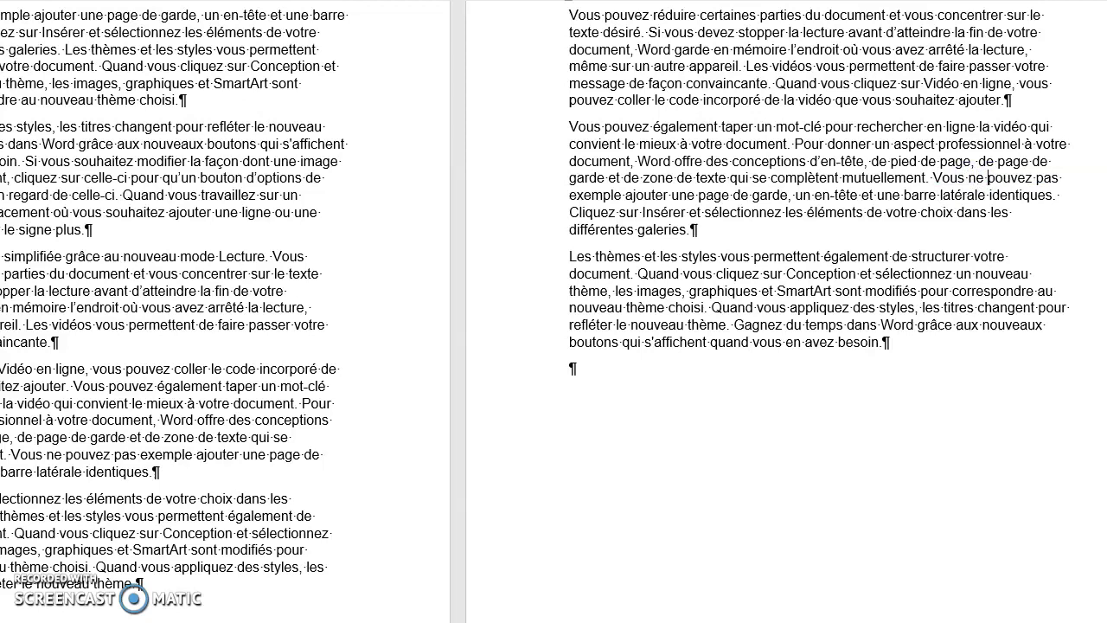
left_click(953, 274)
- Insert a footnote directly after the word "styles" in the first line of the third paragraph
scroll(779, 346, "up", 4)
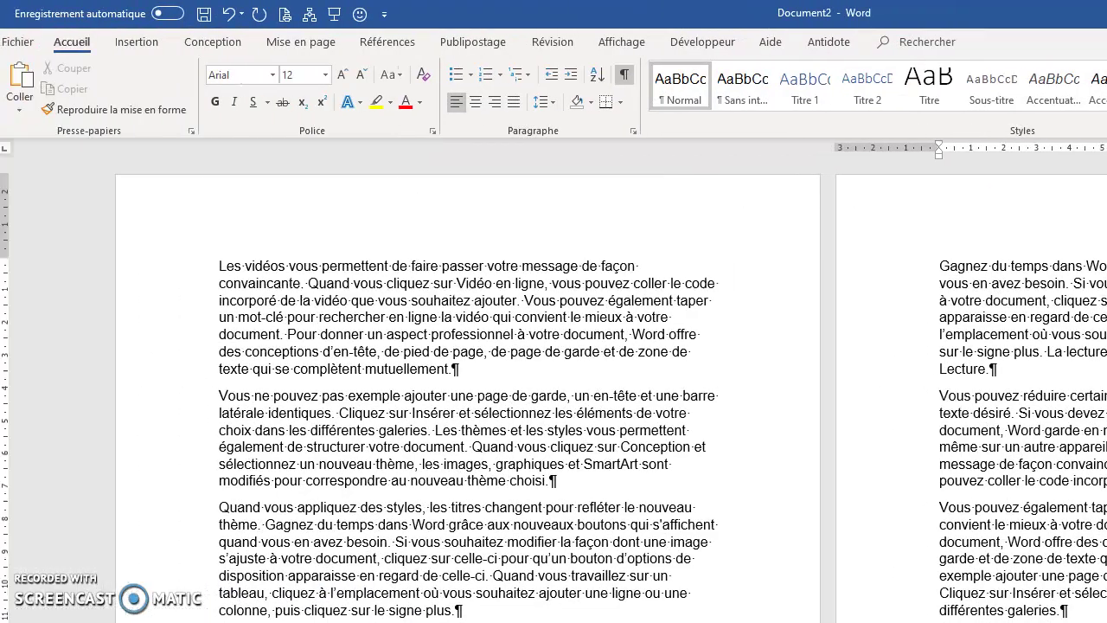
scroll(458, 488, "down", 4)
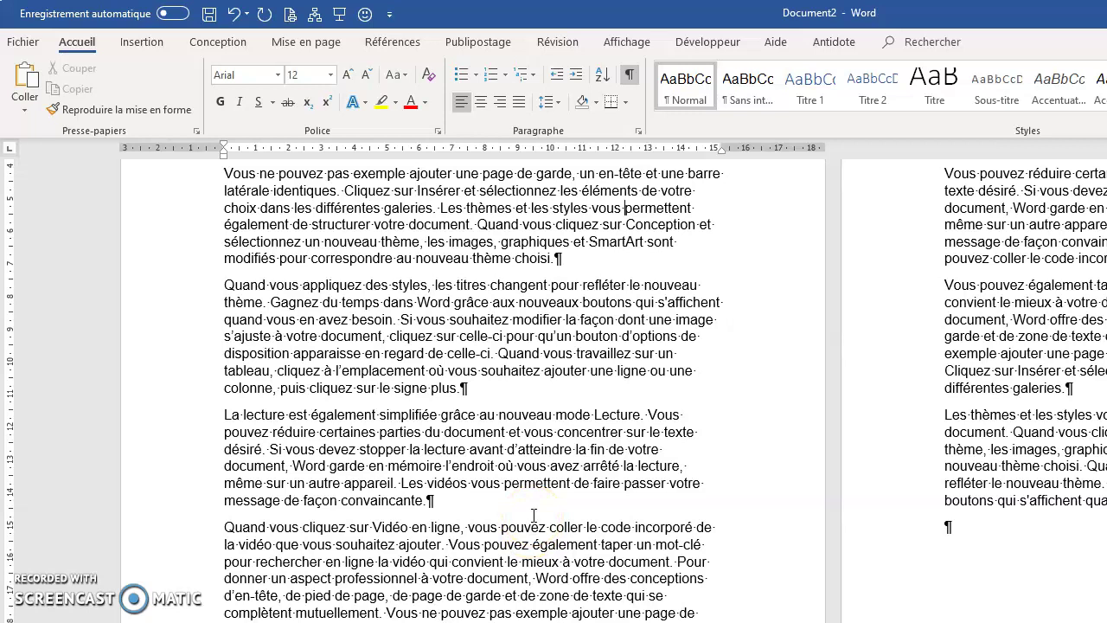
scroll(534, 515, "up", 3)
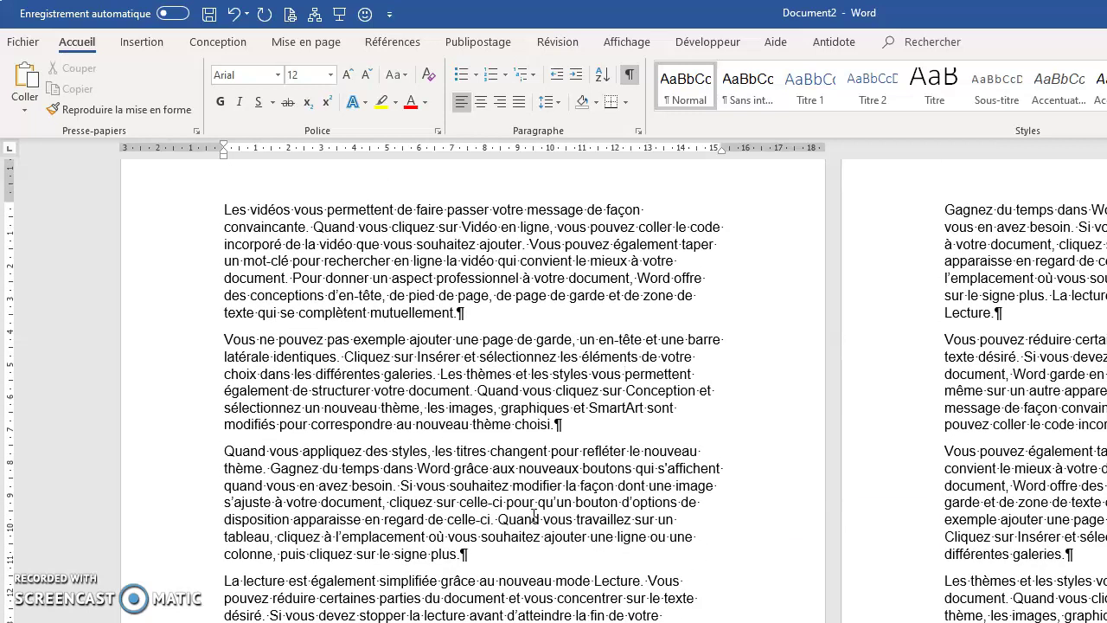
scroll(534, 515, "down", 2)
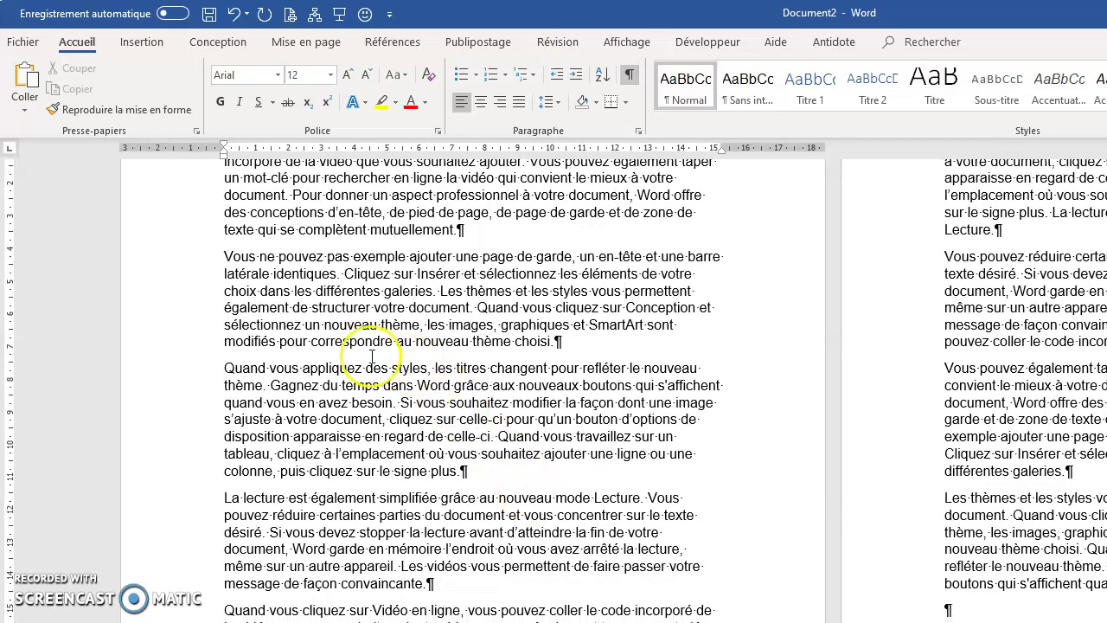
scroll(424, 424, "up", 1)
scroll(428, 426, "up", 1)
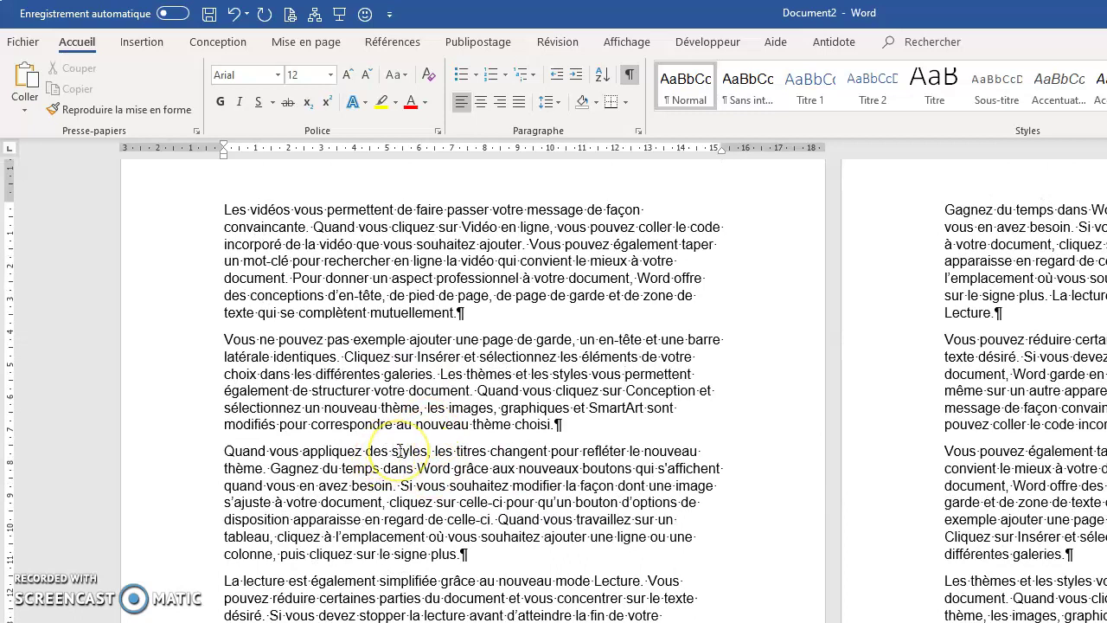
left_click(393, 451)
left_click_drag(394, 450, 420, 452)
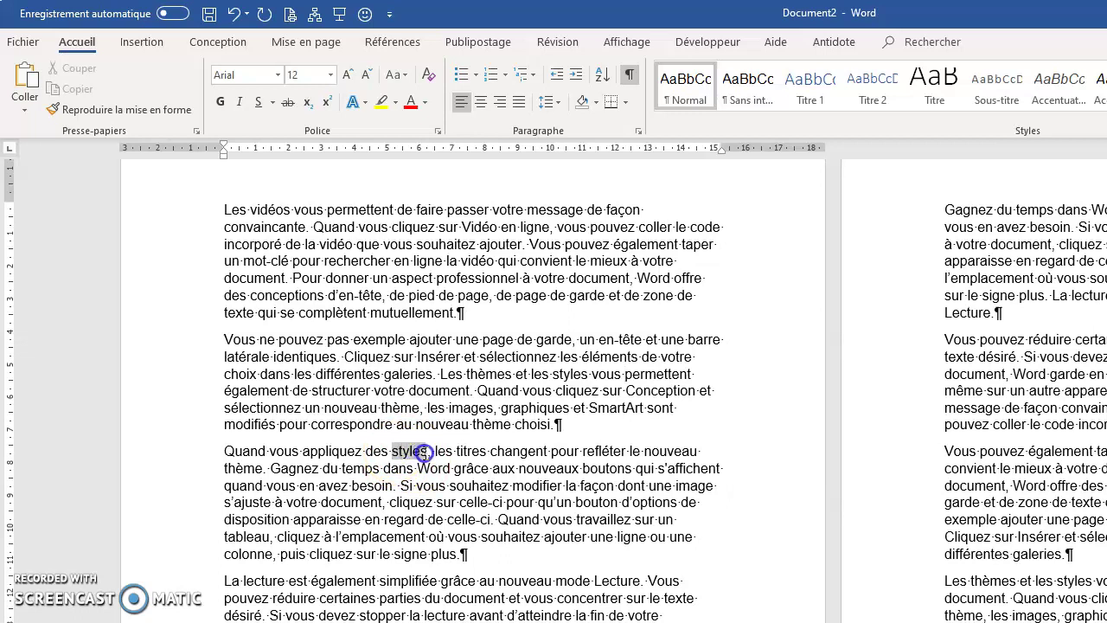
left_click(439, 468)
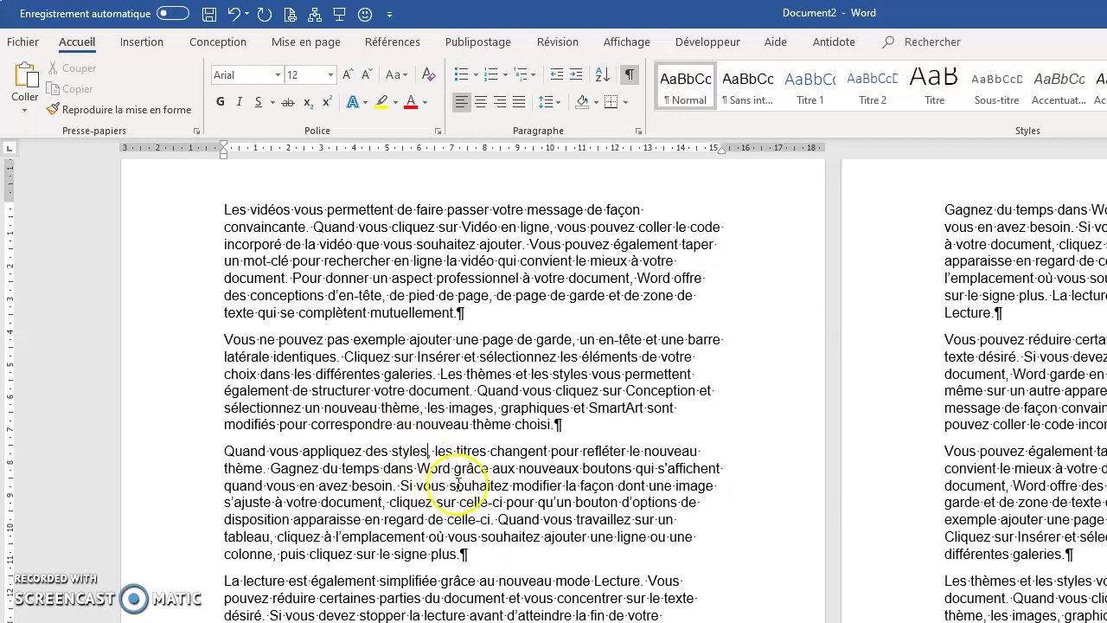
left_click(400, 44)
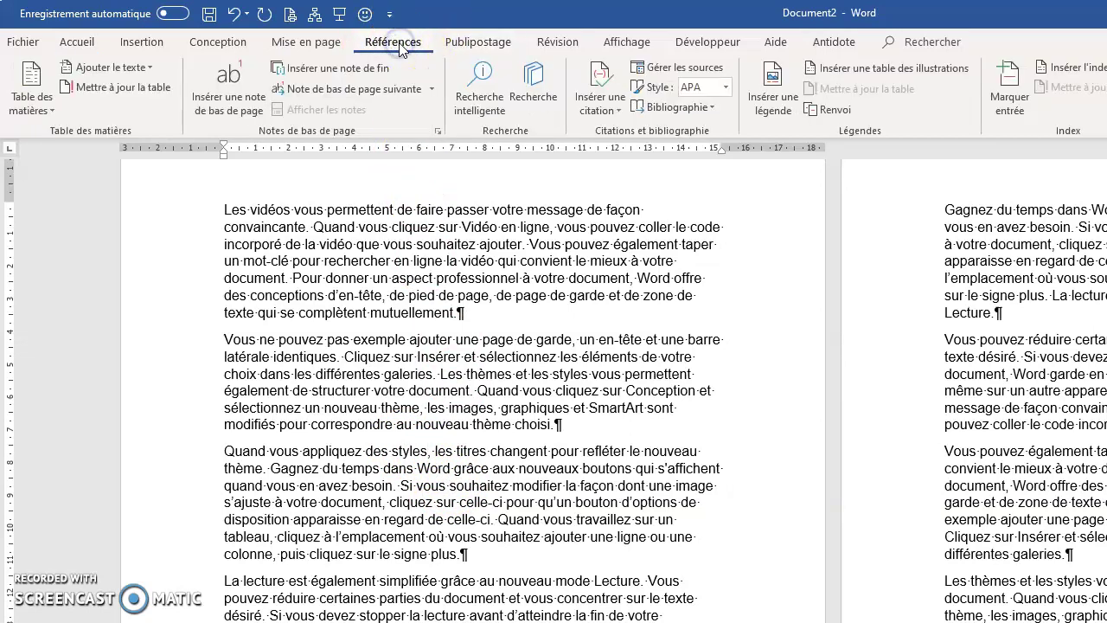
left_click(243, 106)
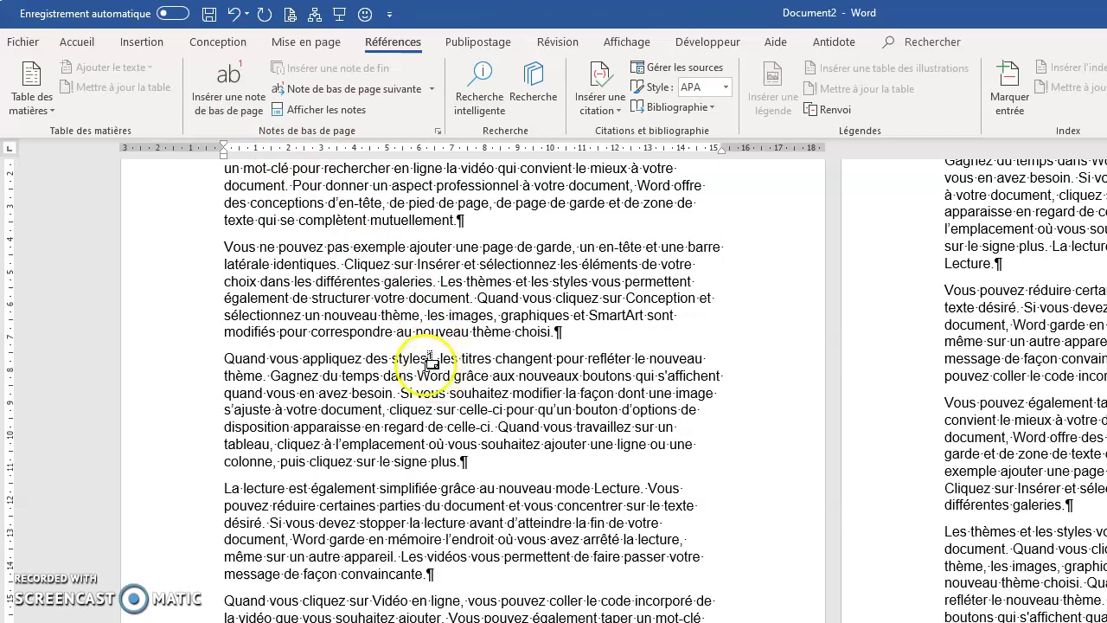
mouse_move(432, 357)
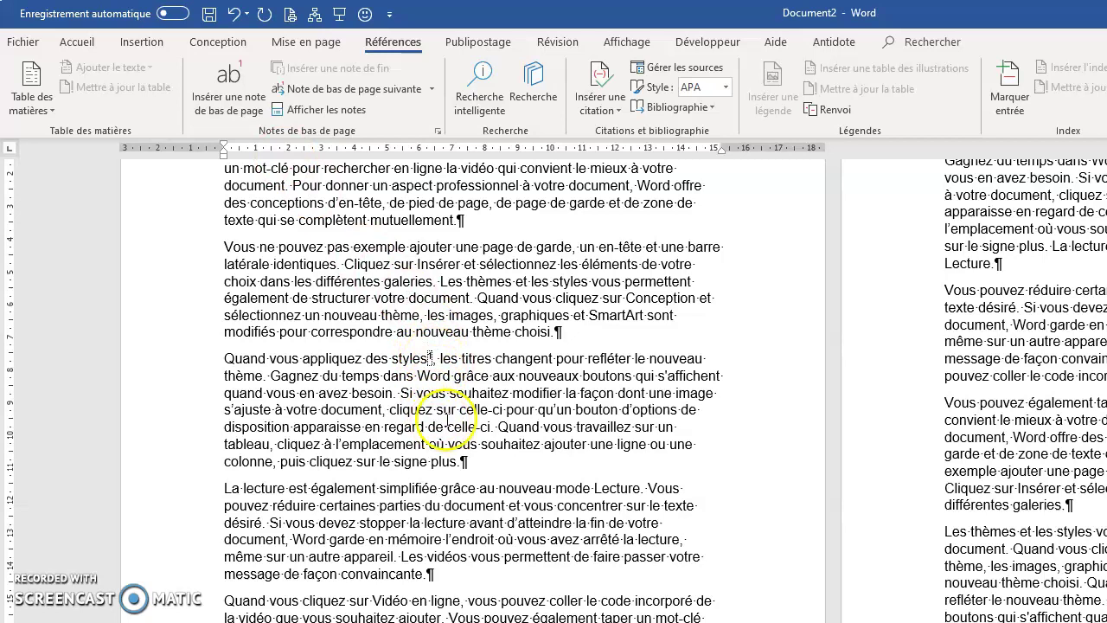
- Write the footnote text "Un style permet d'appliquer rapidement un ensemble de choix de mise en forme."
scroll(441, 432, "down", 2)
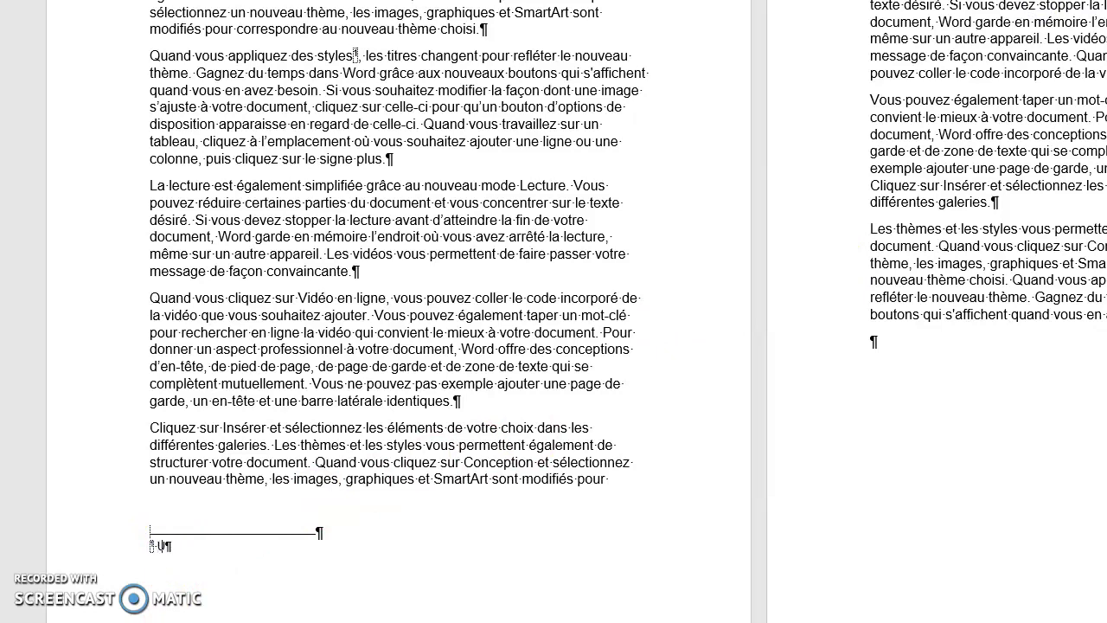
type("style per")
type("met")
type(" d'applique")
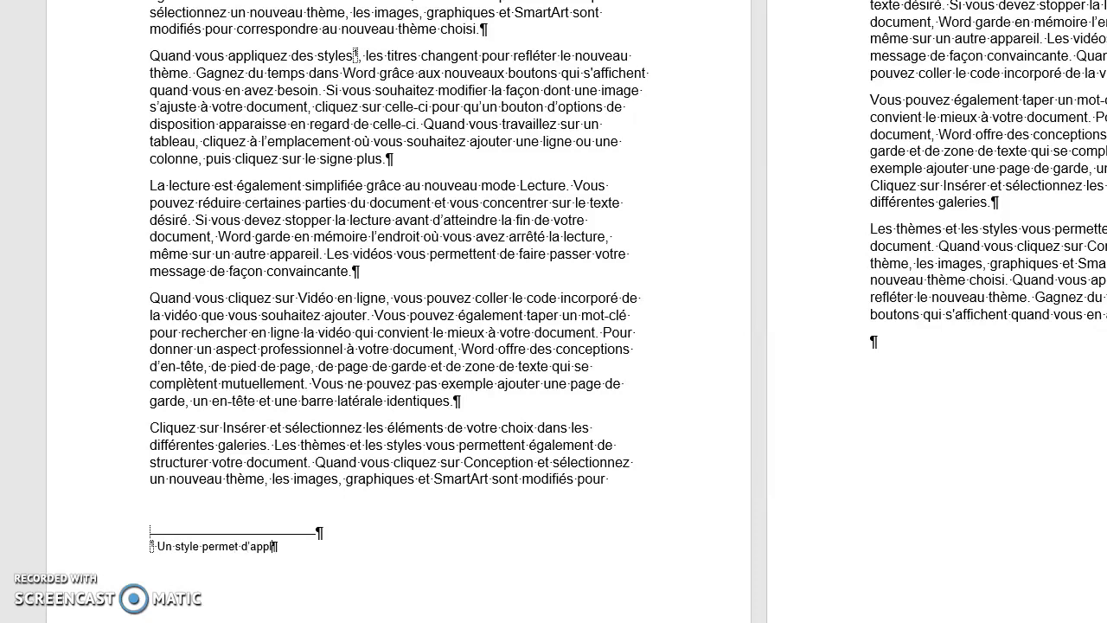
type("r rapidement un ense")
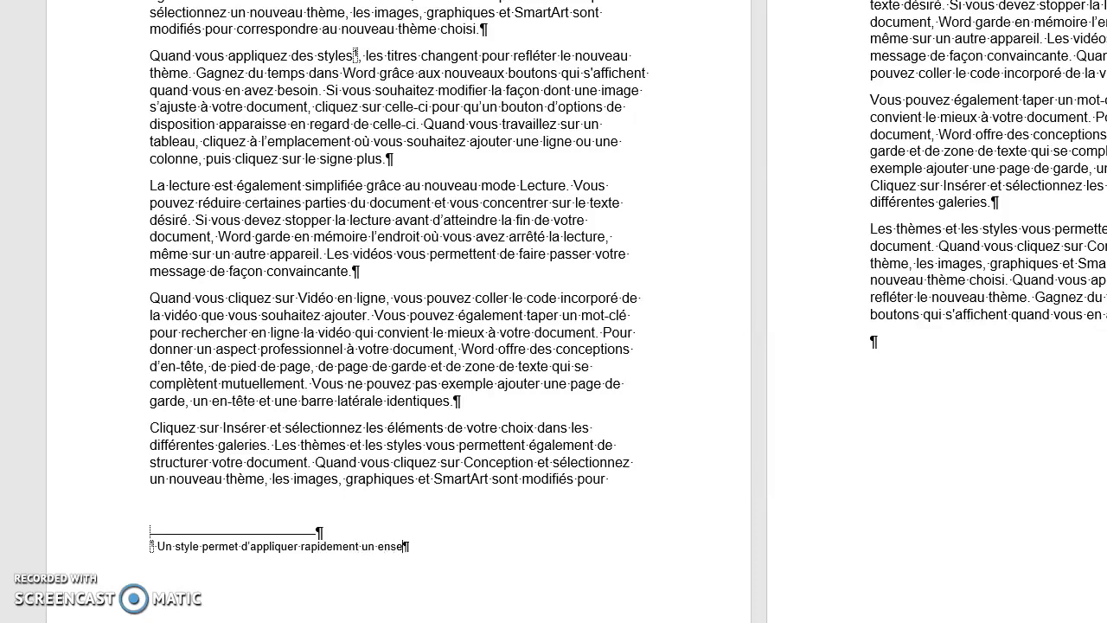
type("mble de choix de mise en forme.")
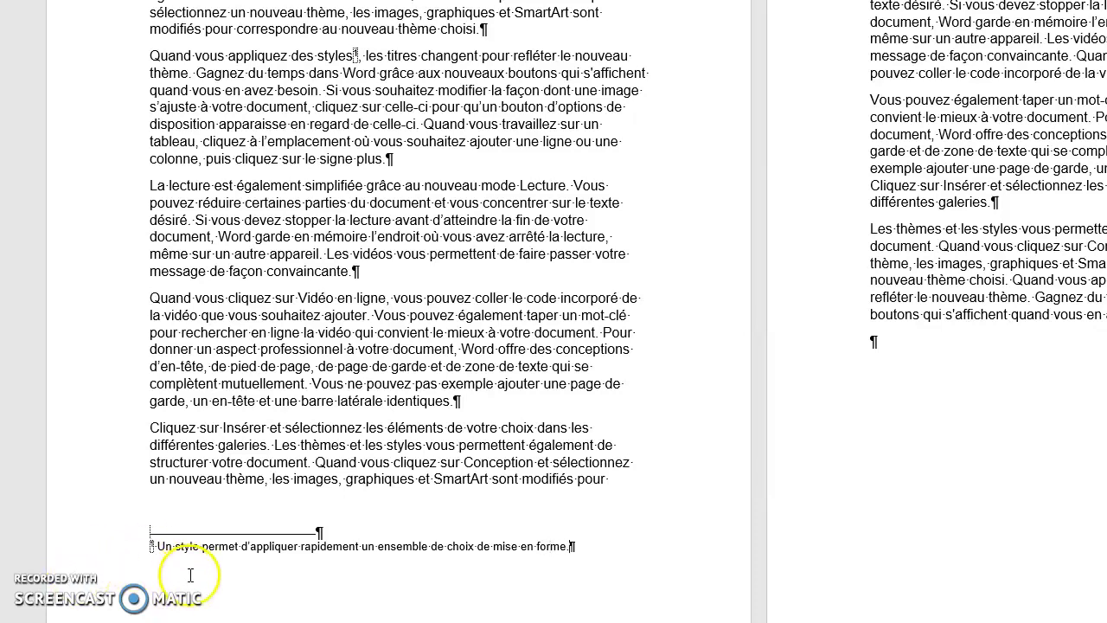
- Check the link between the footnote reference after "styles" and its note text
mouse_move(364, 52)
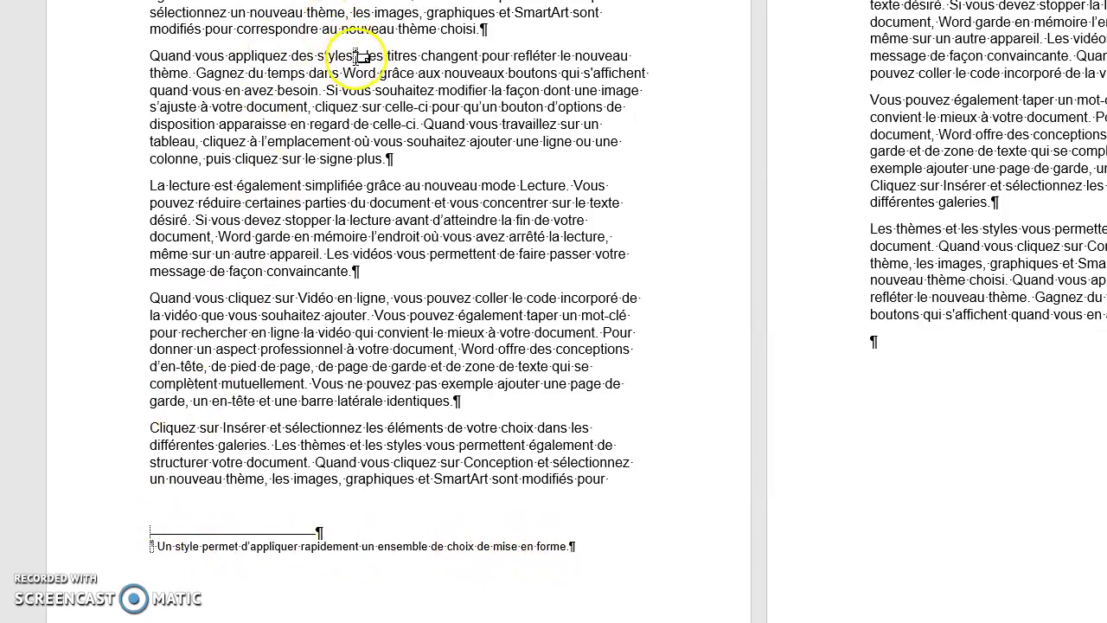
double_click(356, 55)
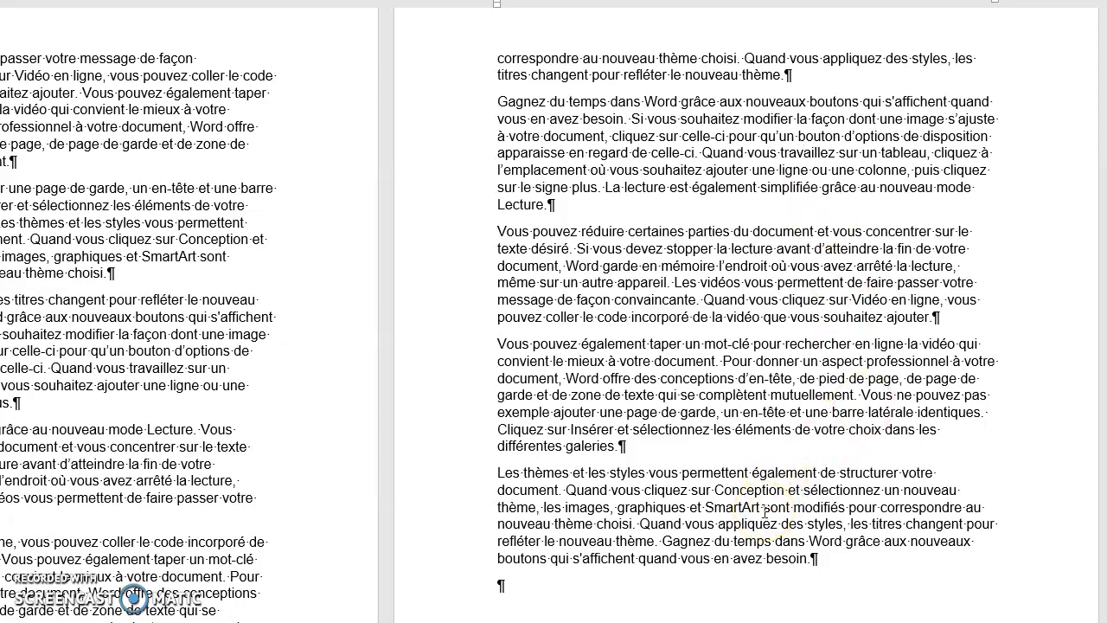
- Insert a footnote after "SmartArt" in the last paragraph of page two, its text starting with "Le SmartArt est un objet dynamique dans lequel vous pouvez"
left_click(761, 507)
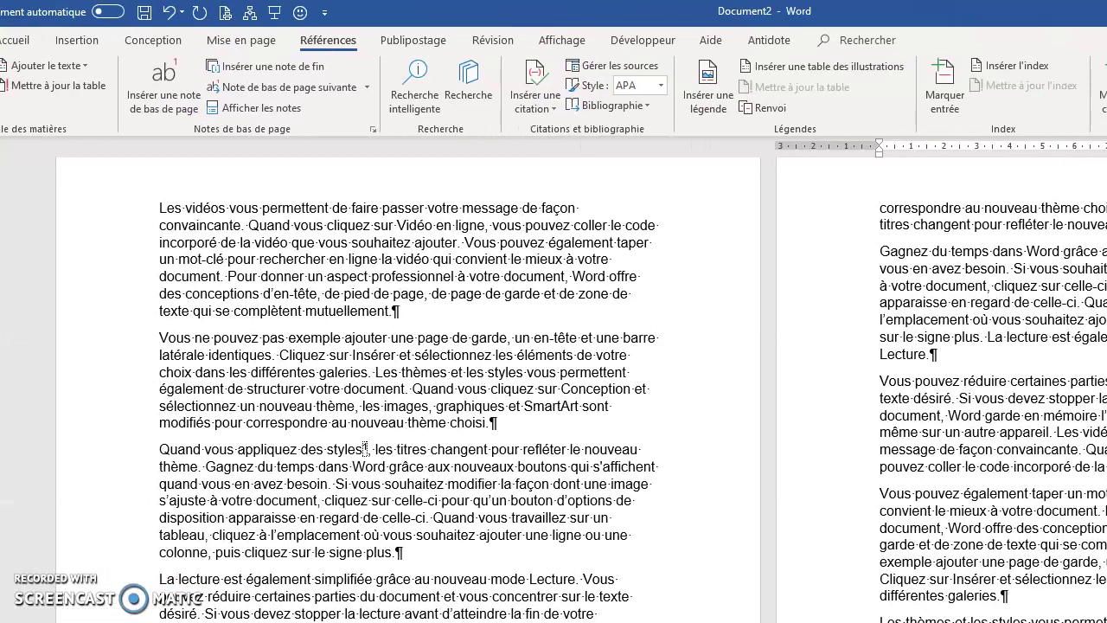
left_click(167, 103)
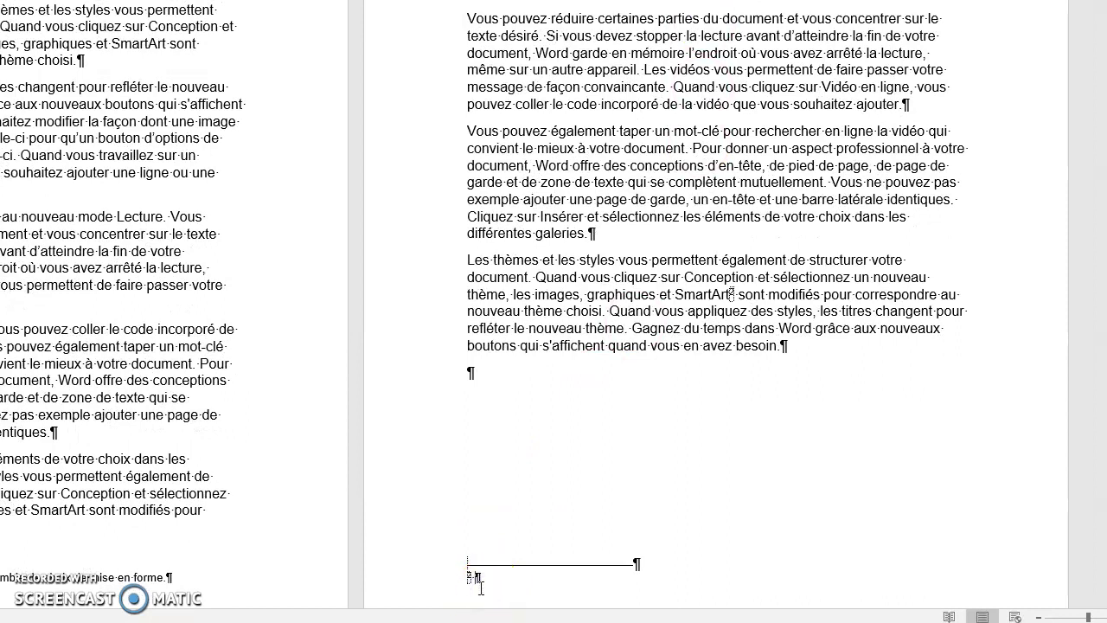
type("Les")
type("Smar")
type("tA")
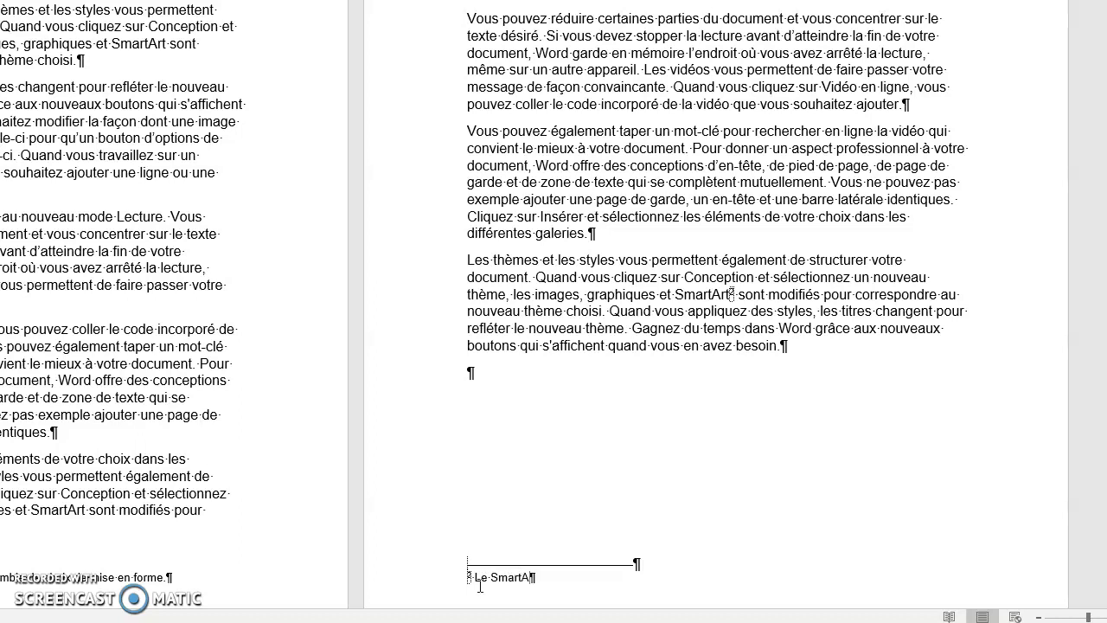
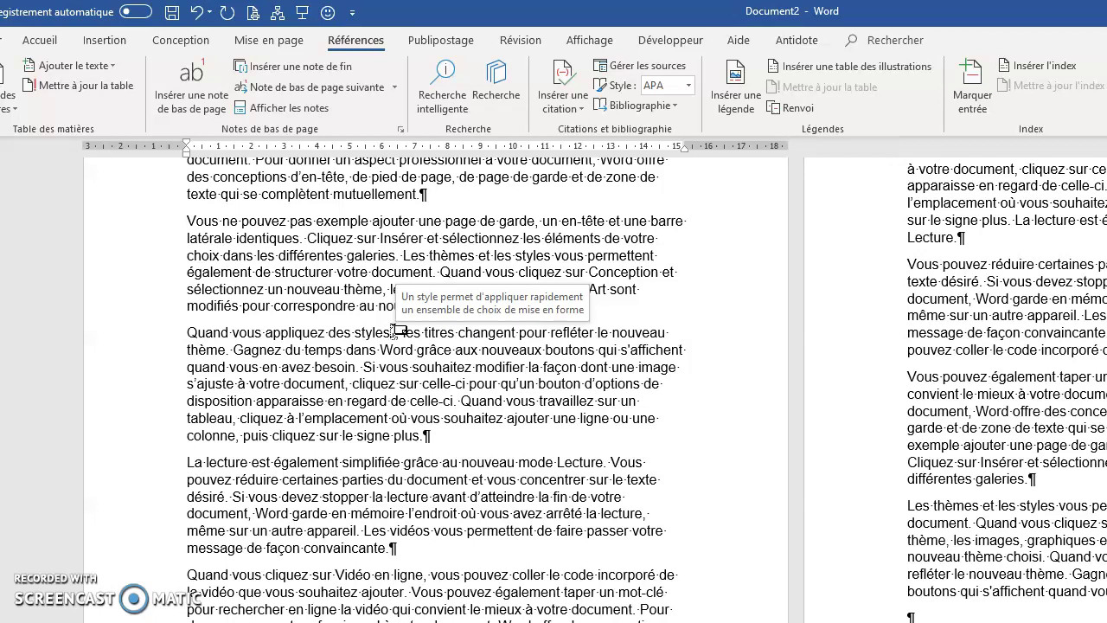
- Go from the footnote reference after "styles" to the next footnote reference in the document
left_click(395, 329)
left_click(309, 93)
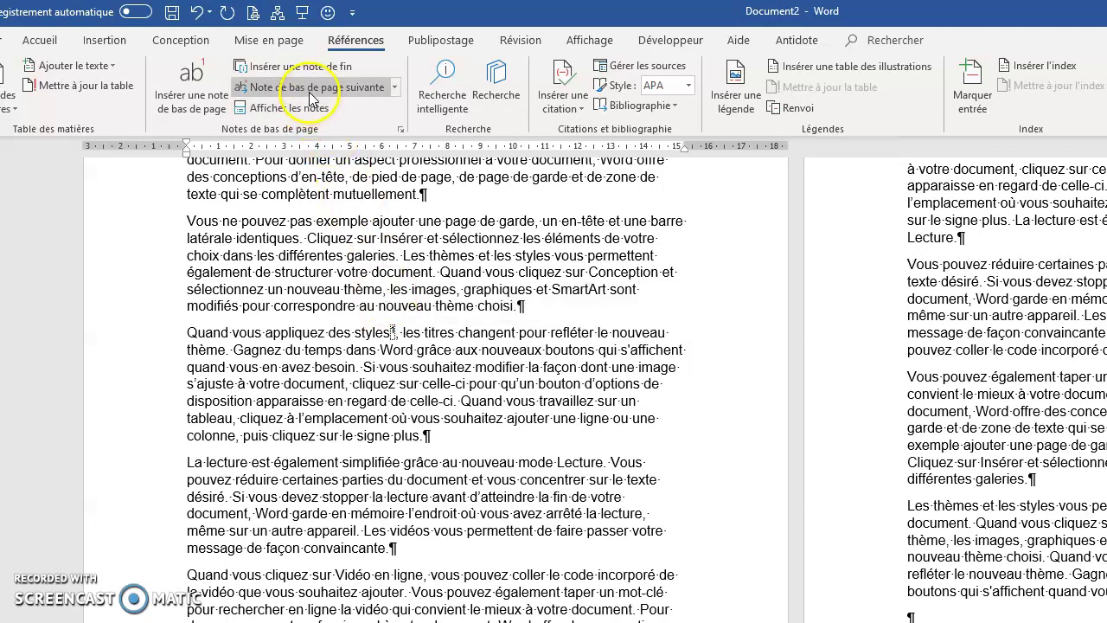
left_click(310, 93)
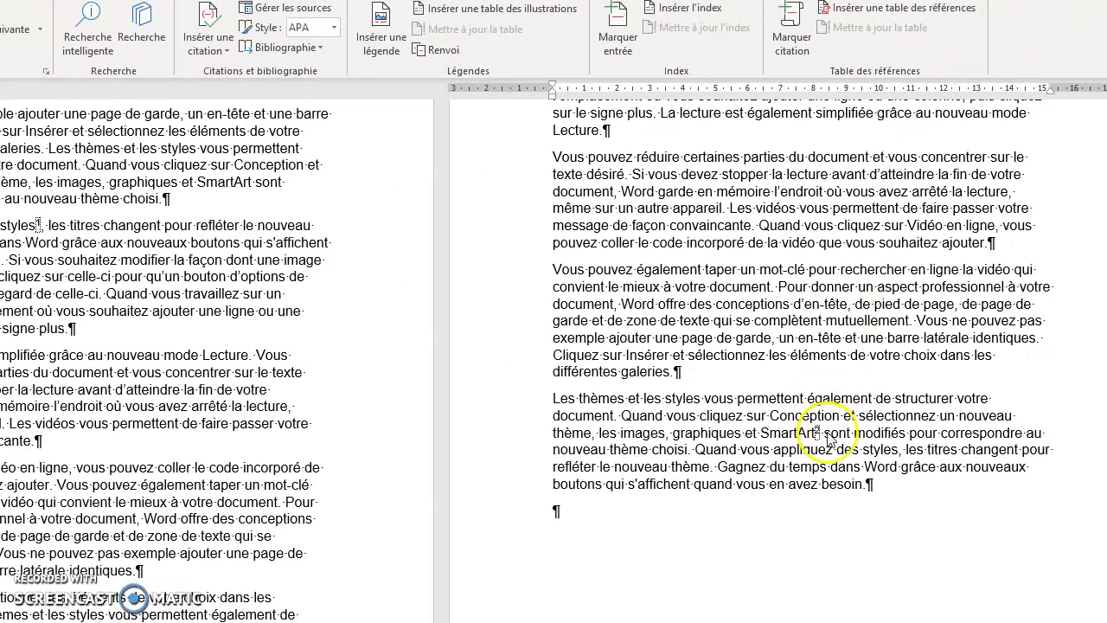
key("BackSpace")
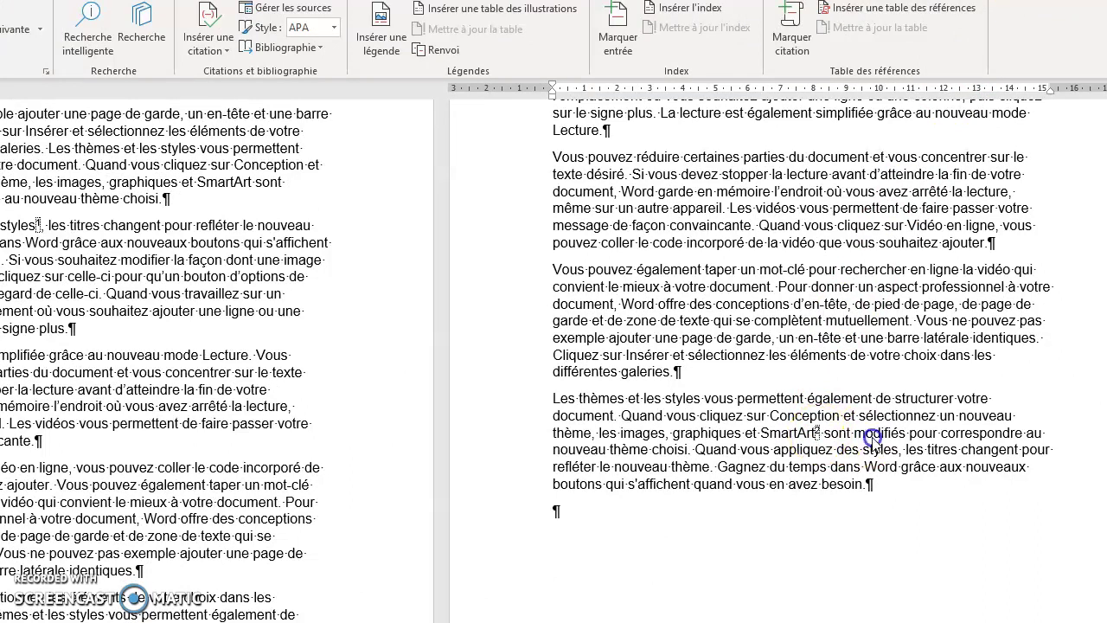
mouse_move(821, 429)
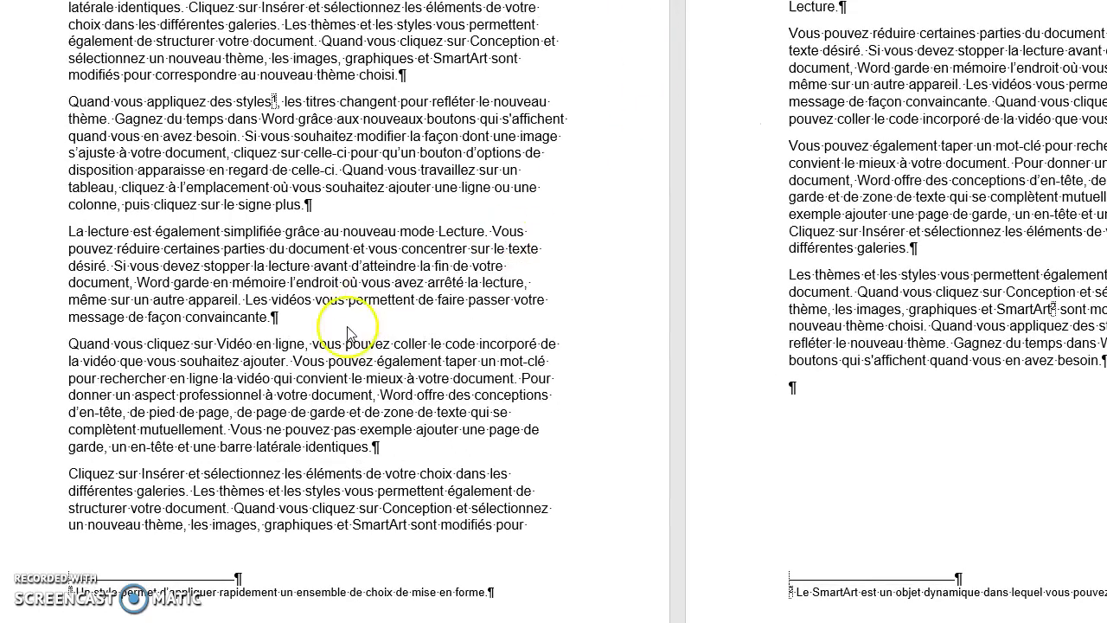
- Insert an endnote after "Vidéo" in the paragraph beginning "Quand vous cliquez sur Vidéo" and write "Ceci est un texte" as its text
left_click(251, 346)
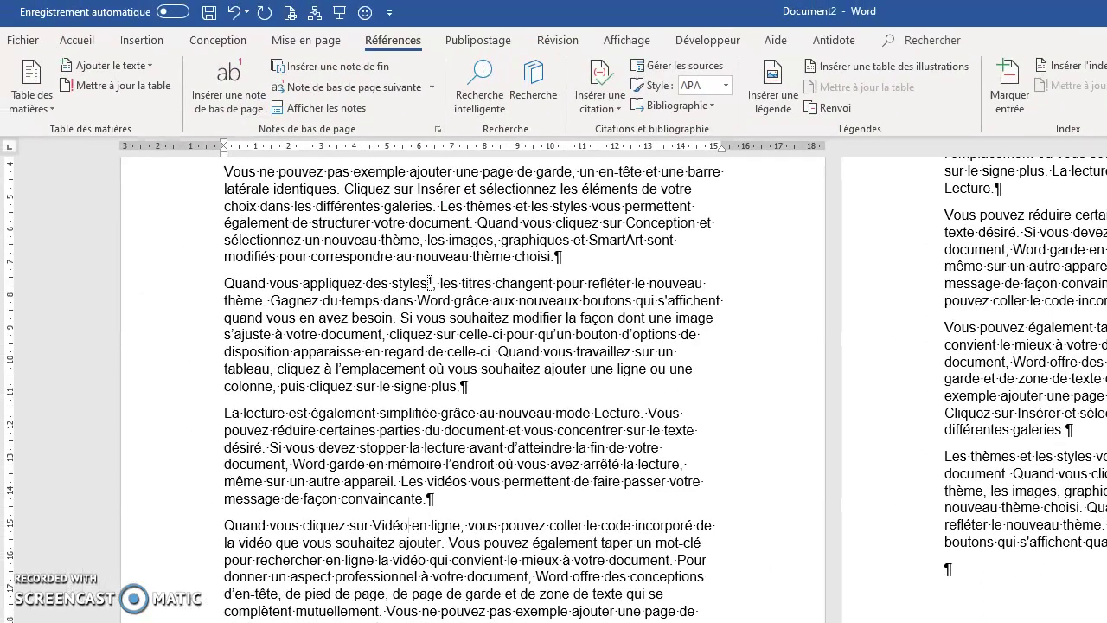
left_click(350, 69)
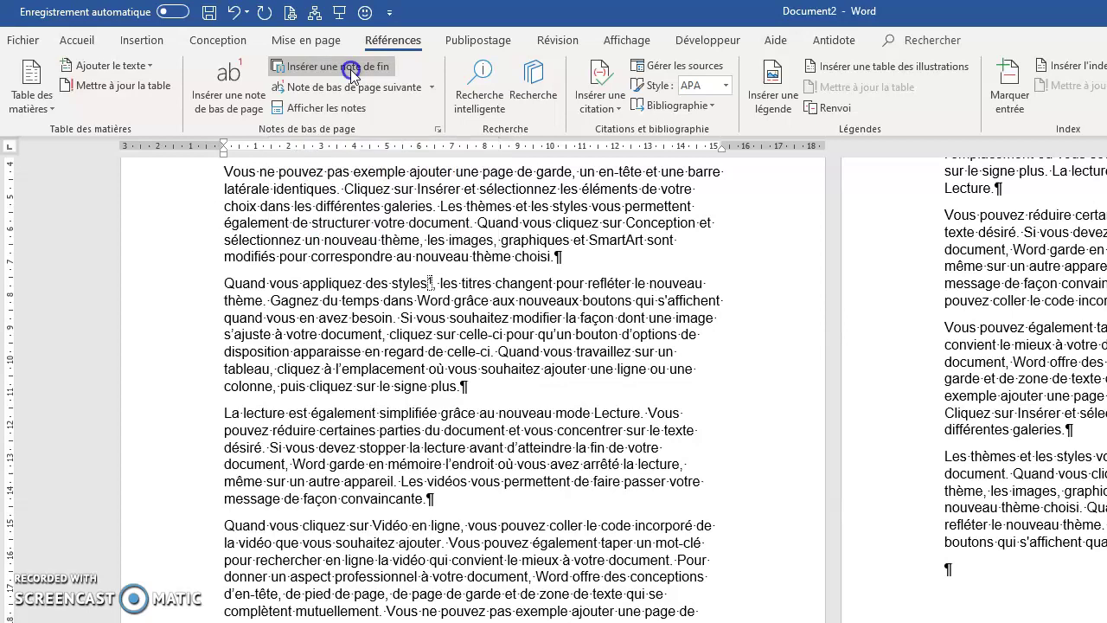
left_click(941, 463)
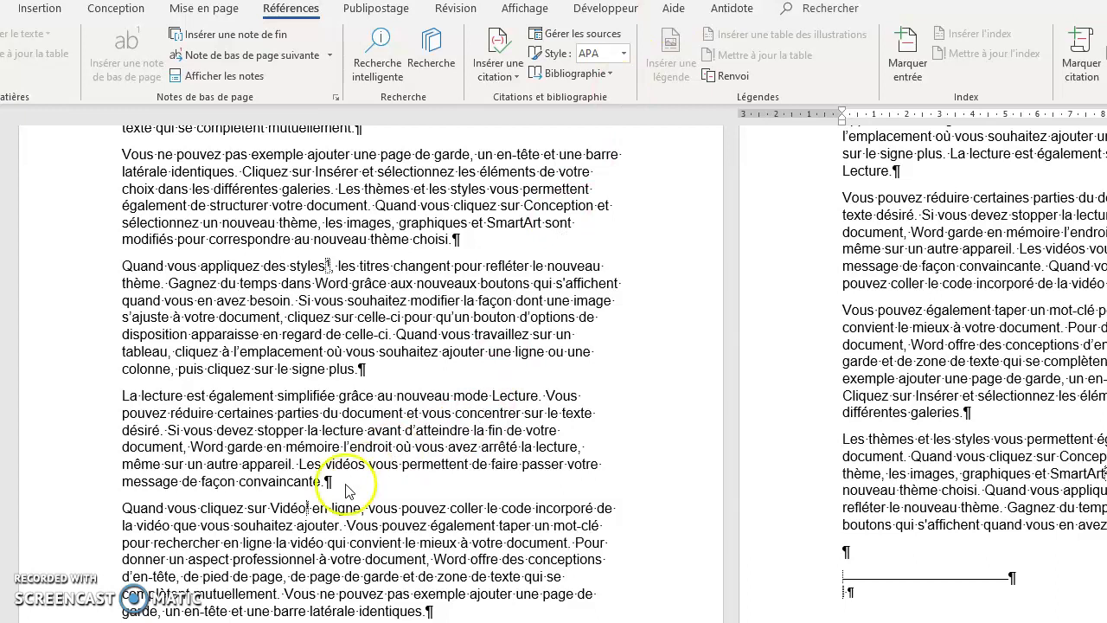
left_click(308, 509)
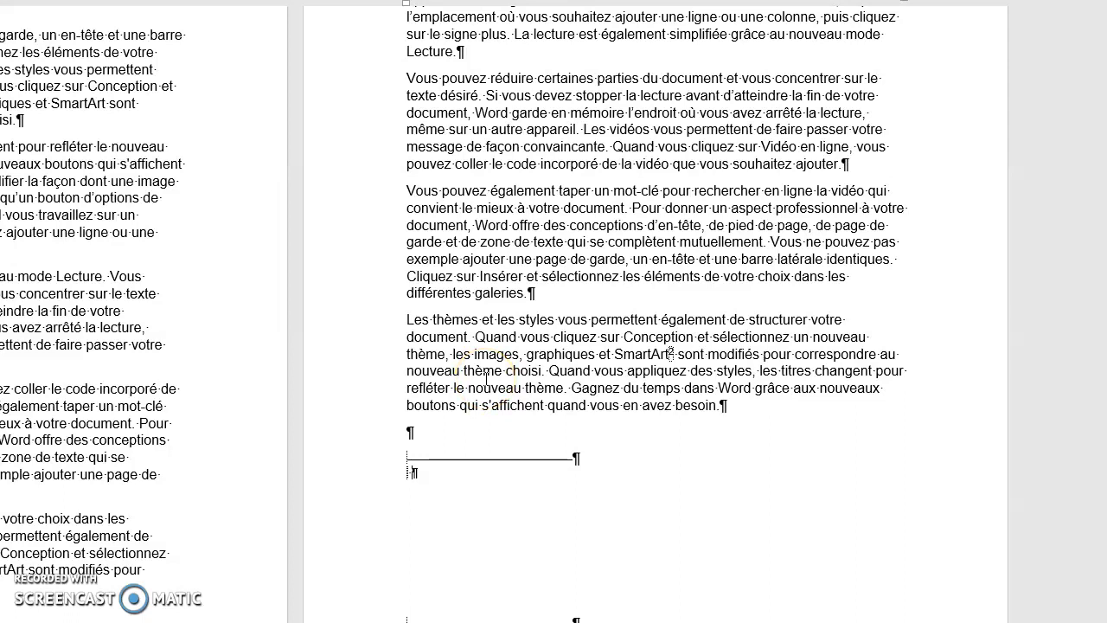
left_click(418, 476)
left_click(420, 477)
type("Ceci est un texte")
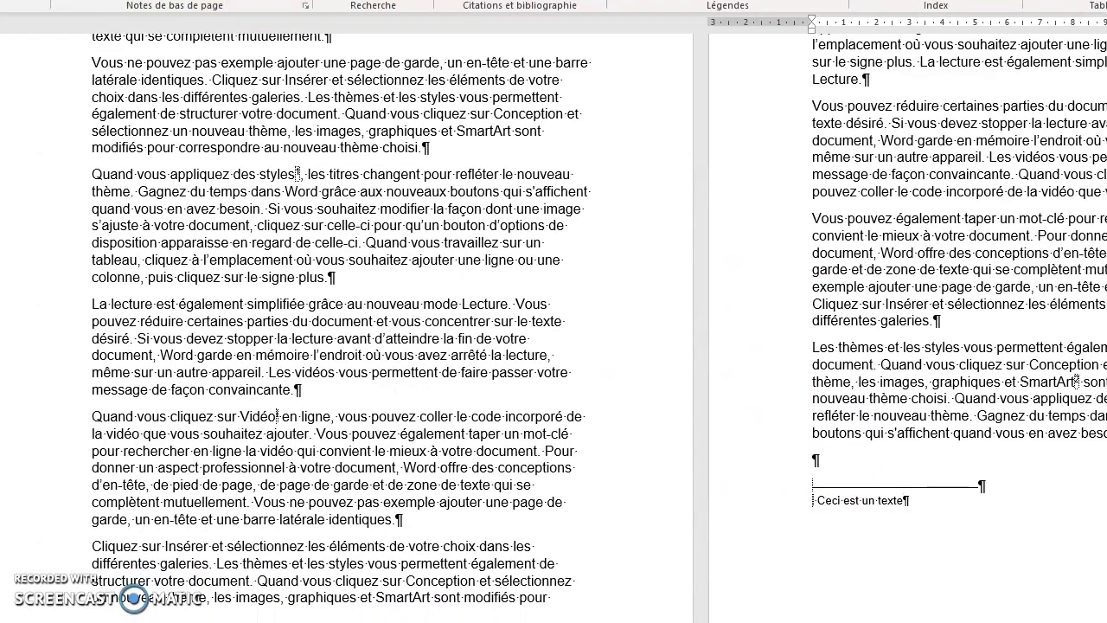
- Insert a second endnote after "Conception" in the last paragraph of page one and write "Autre note de fin" as its text
left_click(475, 582)
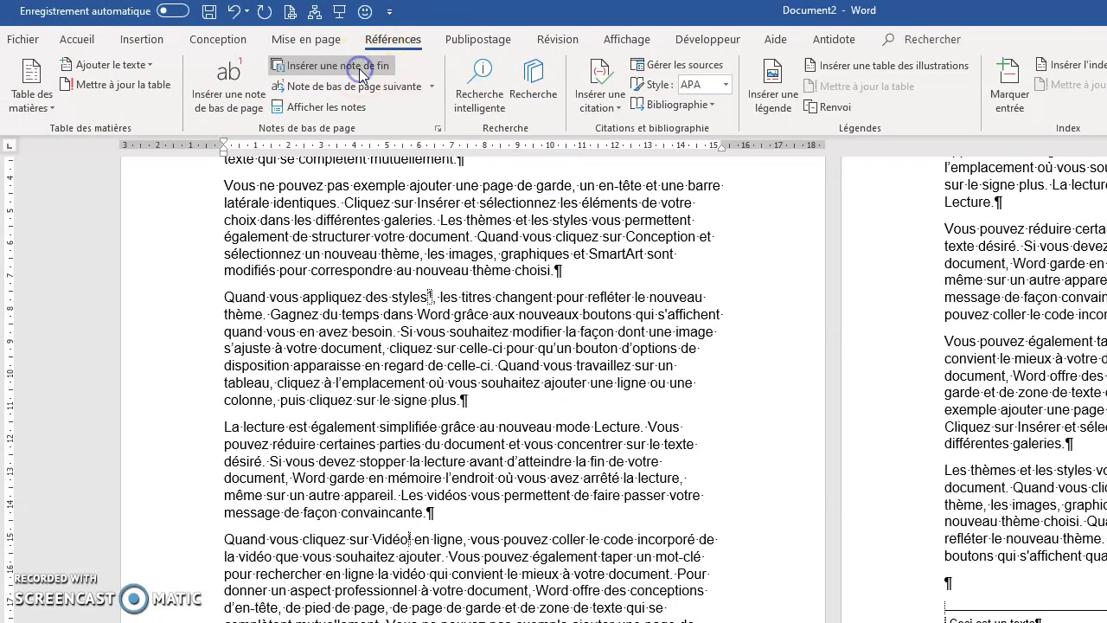
left_click(359, 67)
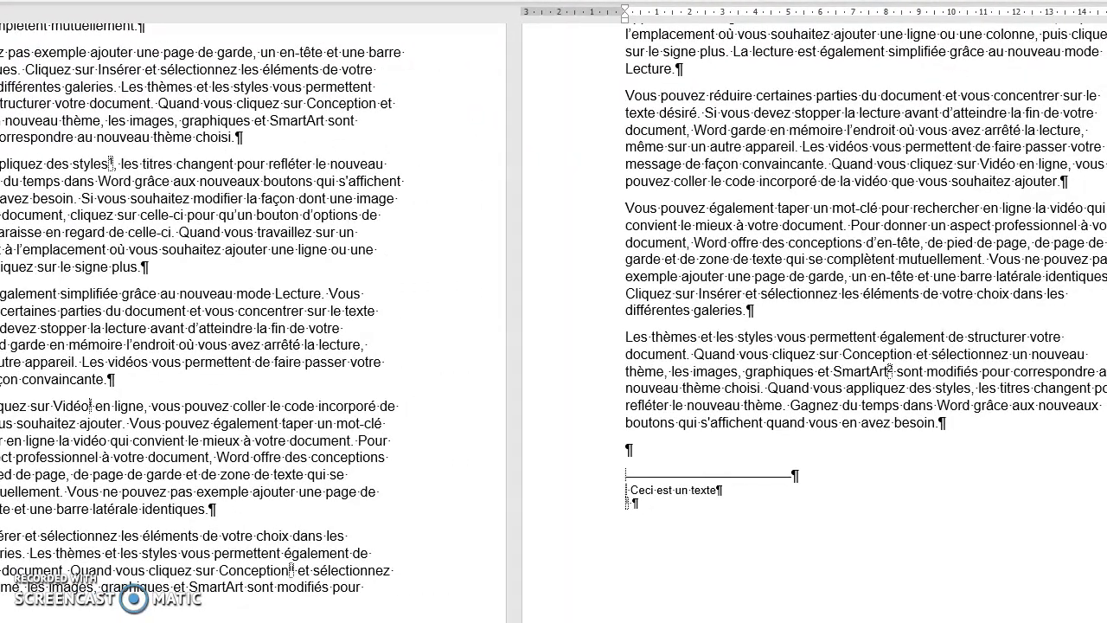
left_click(634, 505)
type("Autre note de fin")
left_click(719, 404)
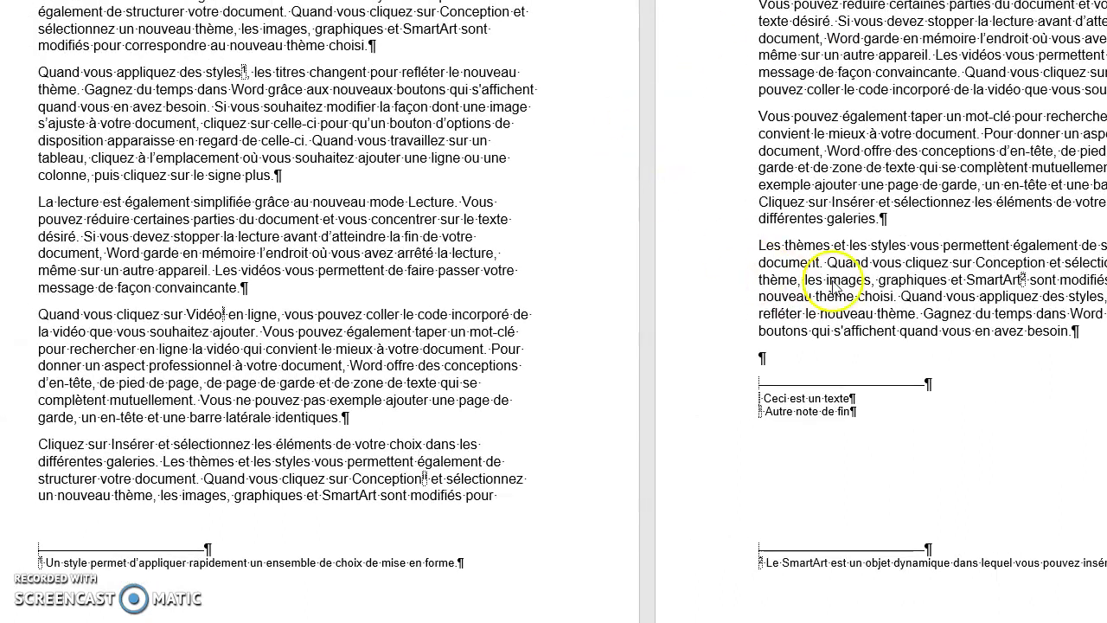
left_click(823, 406)
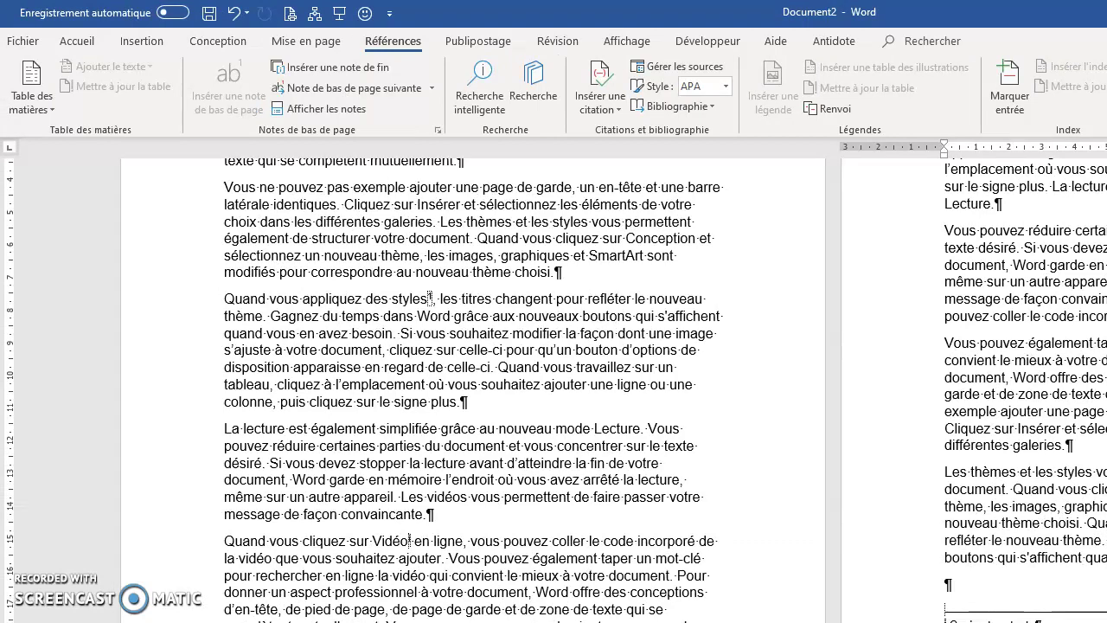
- Delete the footnote by removing its reference mark after "styles" in the third paragraph
mouse_move(431, 298)
left_mouse_down()
mouse_move(363, 327)
mouse_move(424, 352)
mouse_move(431, 298)
left_mouse_up()
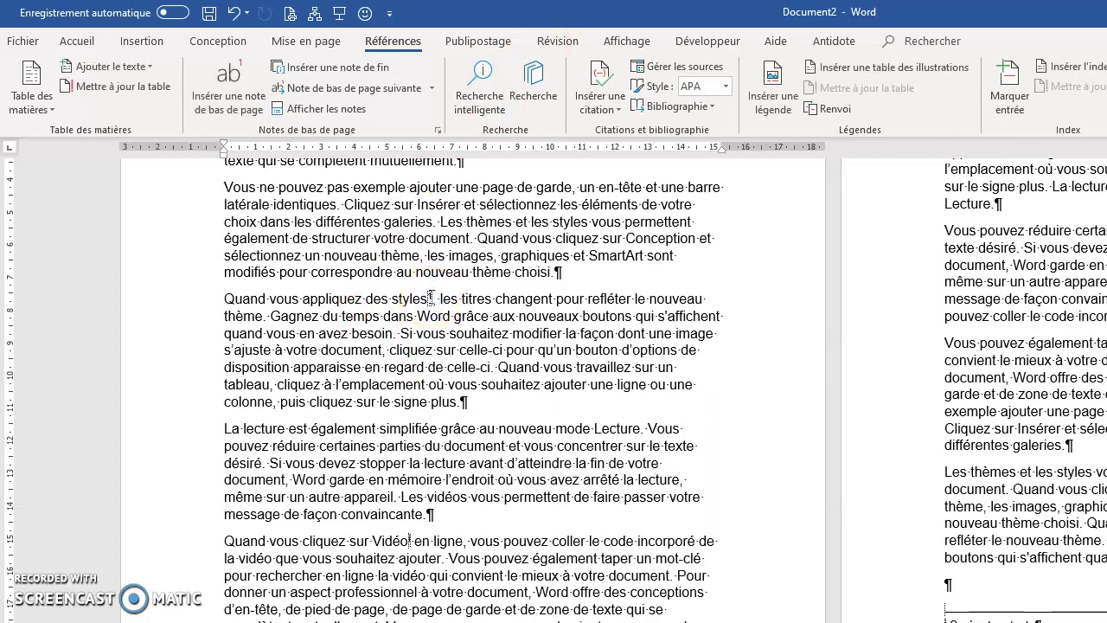
left_click(431, 298)
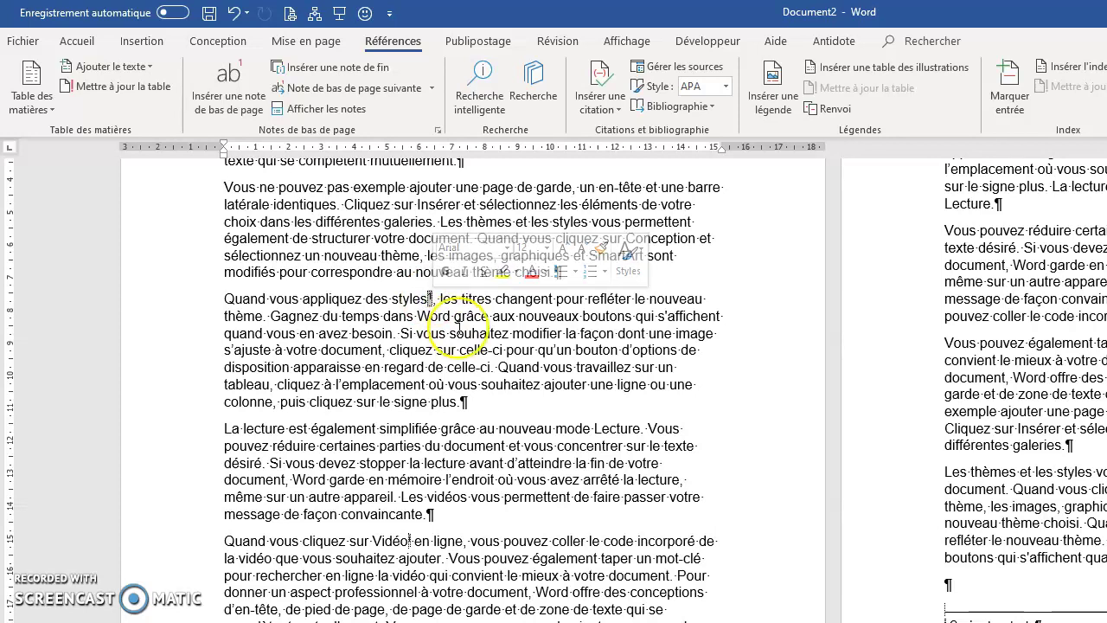
key("ctrl+z")
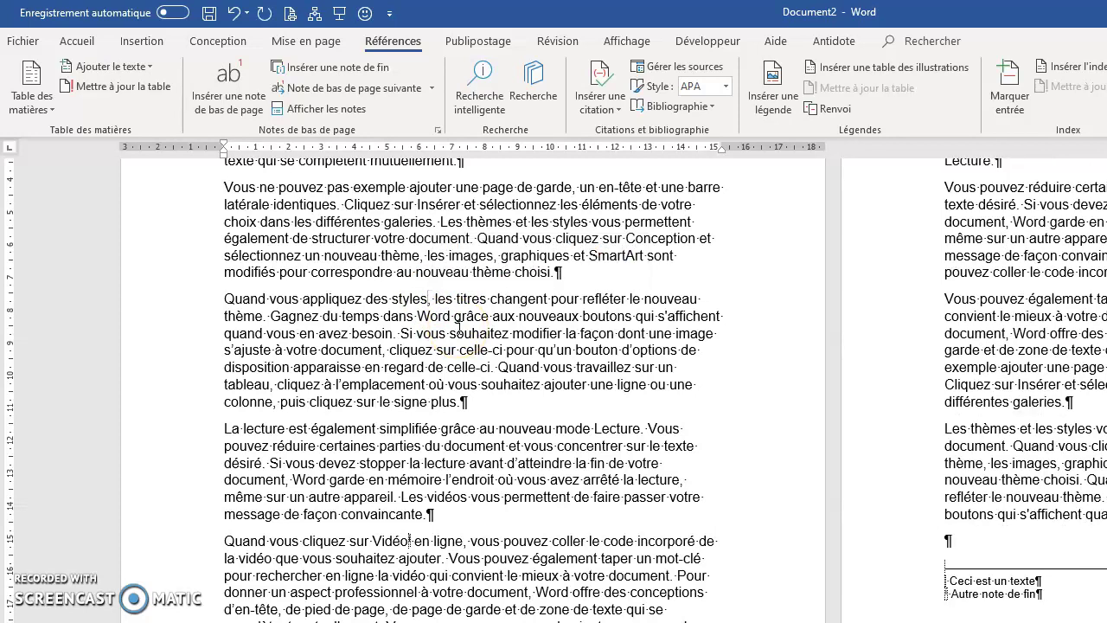